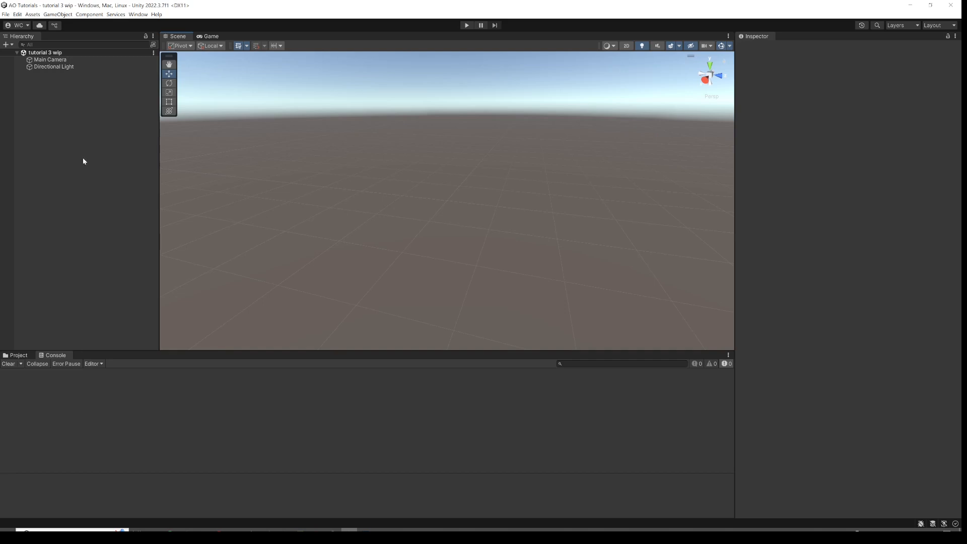
Add a Uniform Flow primitive from the Aerodynamic Objects flow primitives to the scene.
right_click(73, 157)
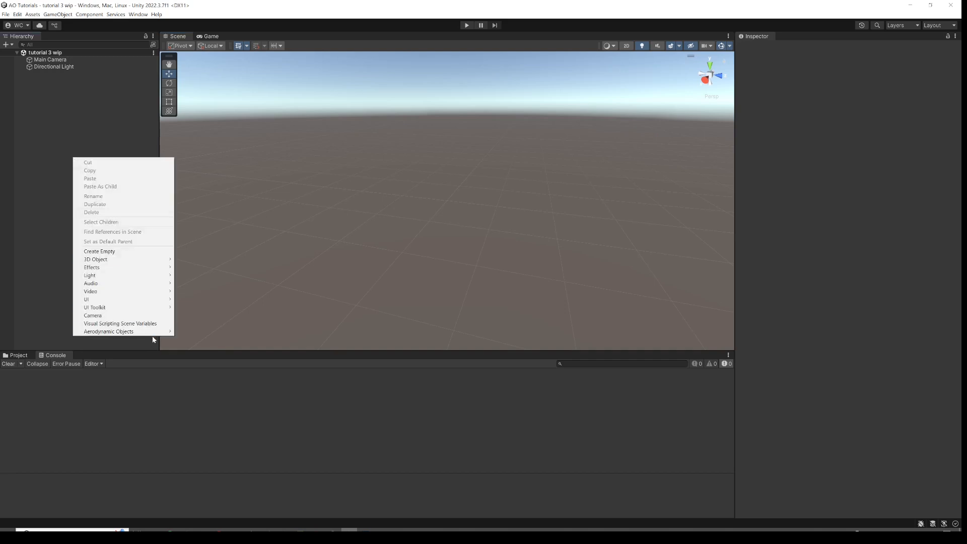
mouse_move(154, 332)
mouse_move(209, 341)
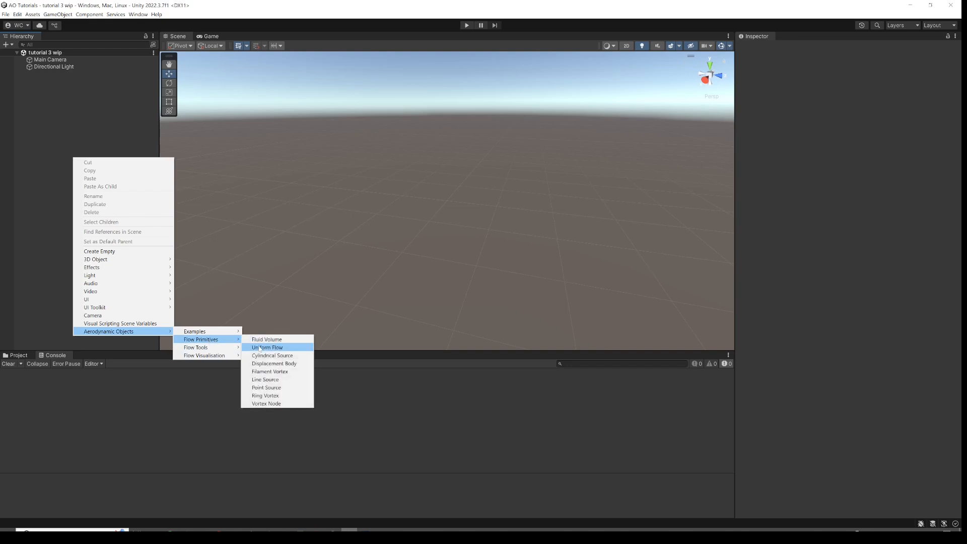
left_click(259, 345)
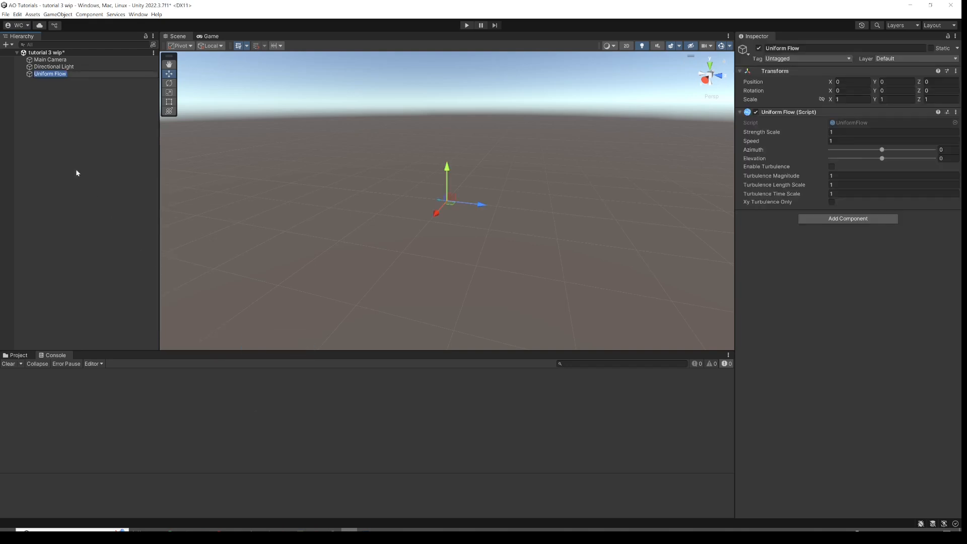
Add a Flow Field Arrows visualisation object from the Aerodynamic Objects flow visualisation items.
right_click(47, 107)
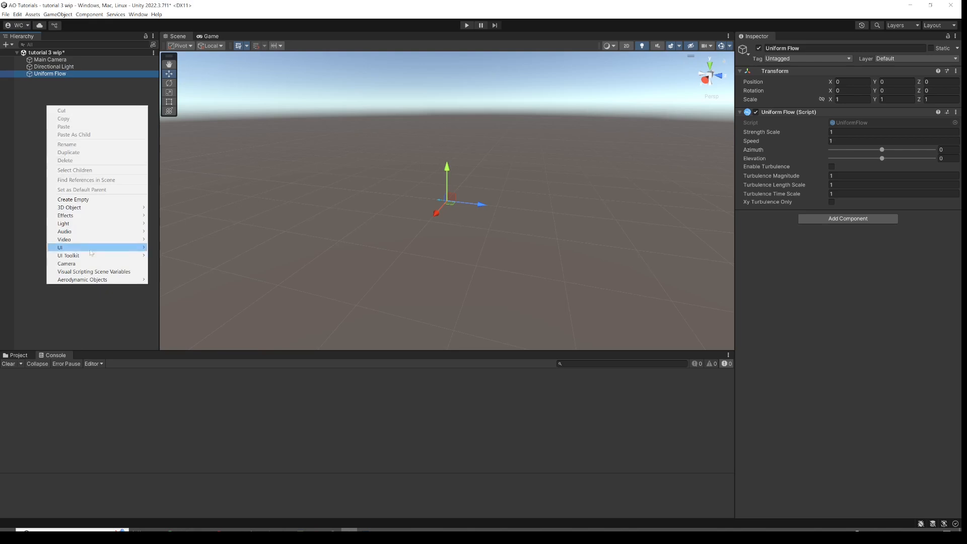
mouse_move(107, 280)
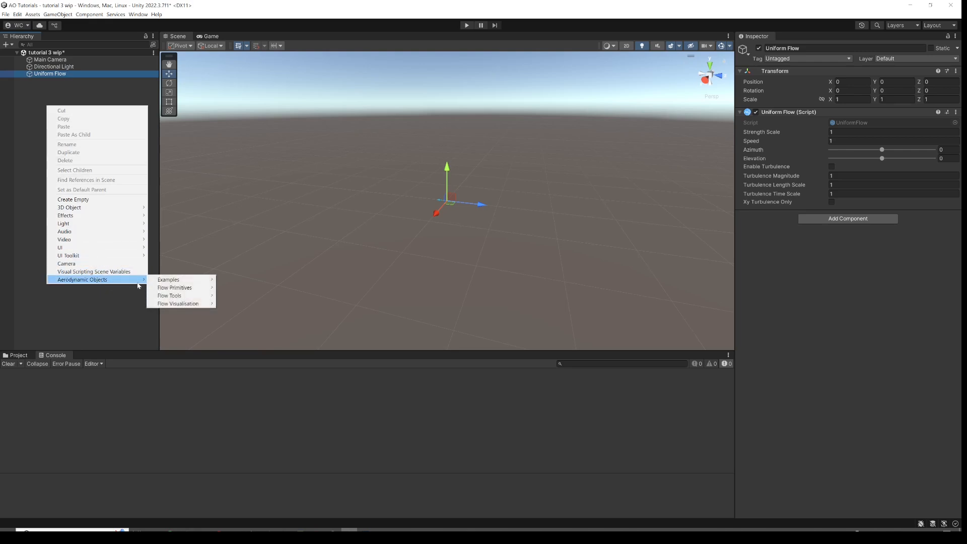
mouse_move(179, 305)
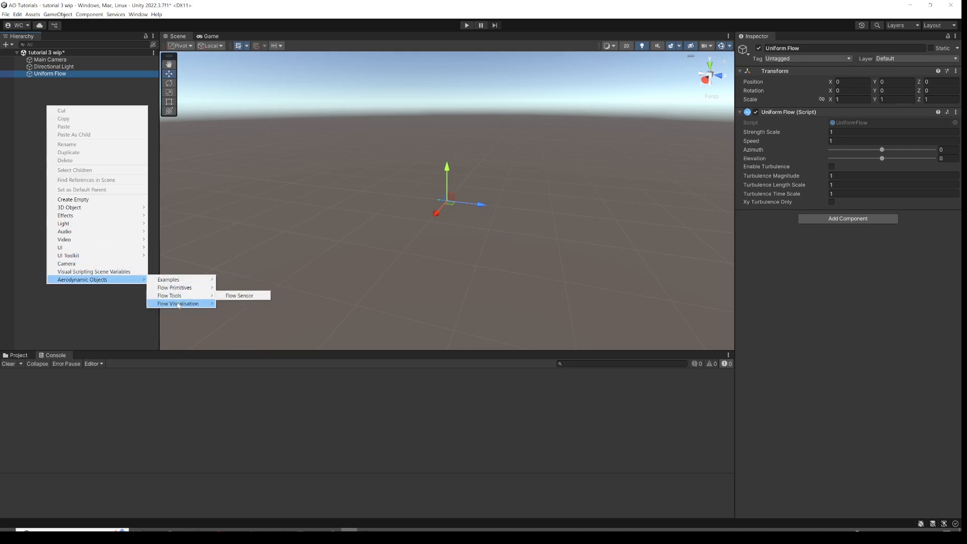
left_click(241, 304)
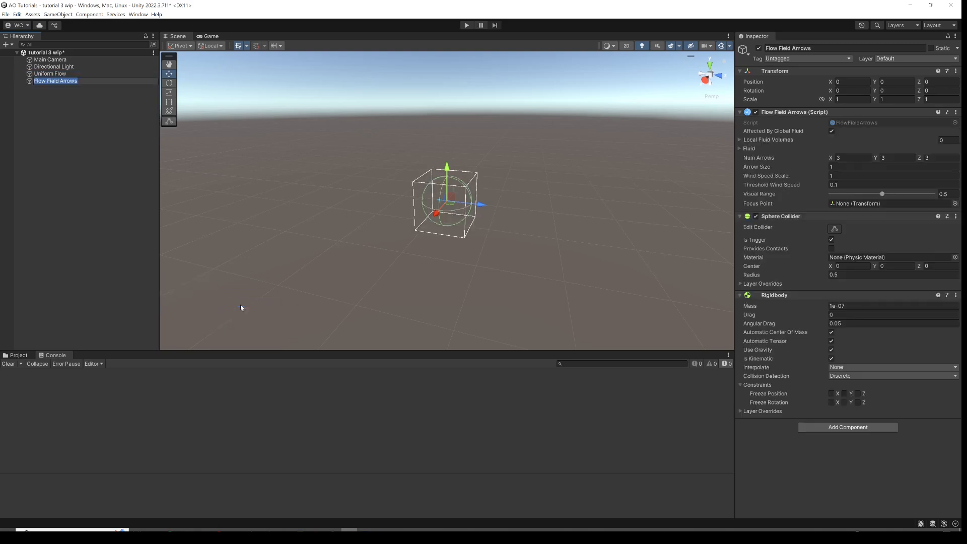
Scale the Flow Field Arrows object uniformly to 10 and set its sphere collider radius to 0.
left_click(851, 99)
left_click(852, 99)
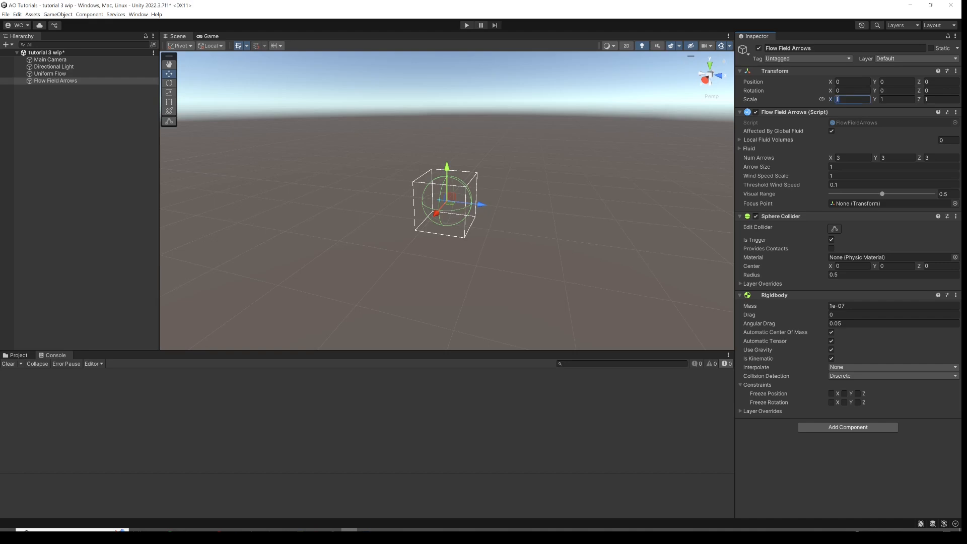
type("10")
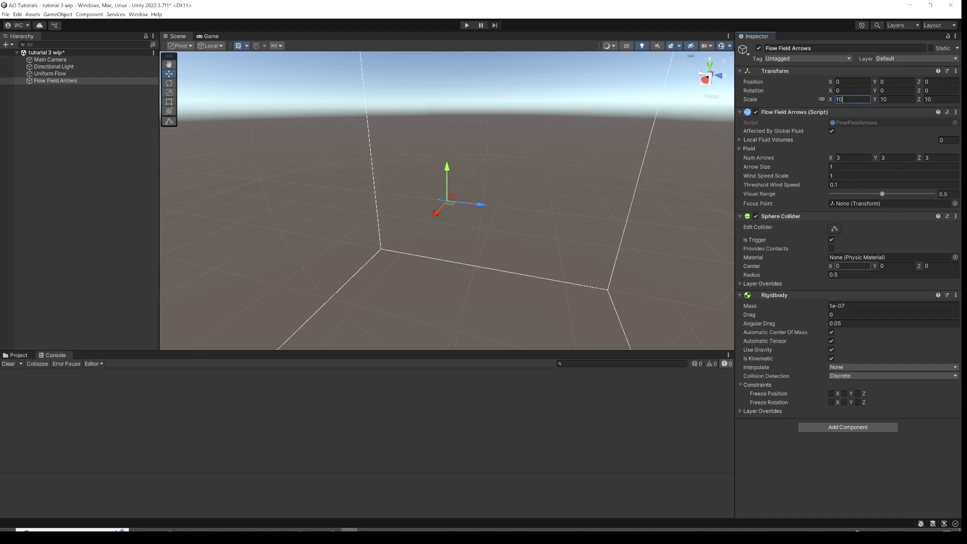
left_click(846, 279)
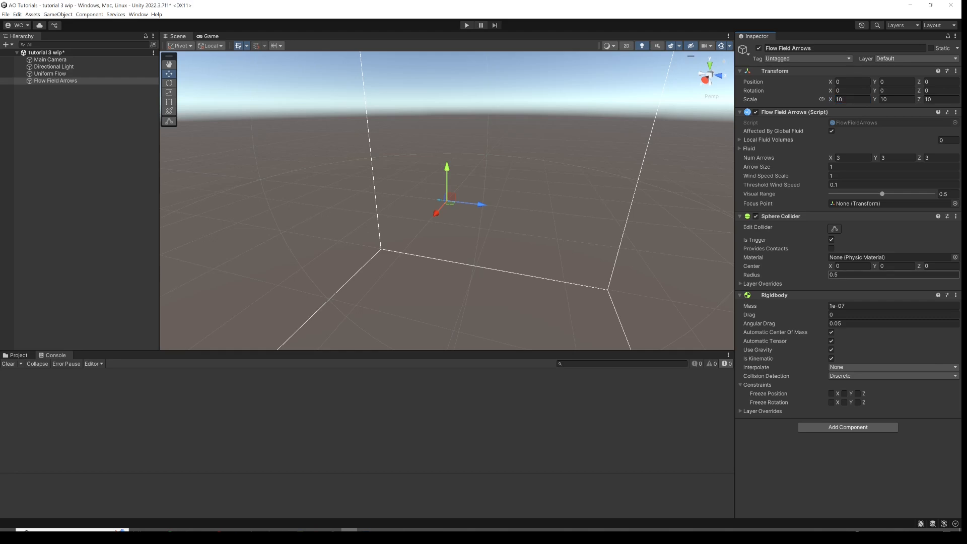
type("0")
Set the Flow Field Arrows' number of arrows to 2 on the X, Y and Z axes.
left_click(849, 158)
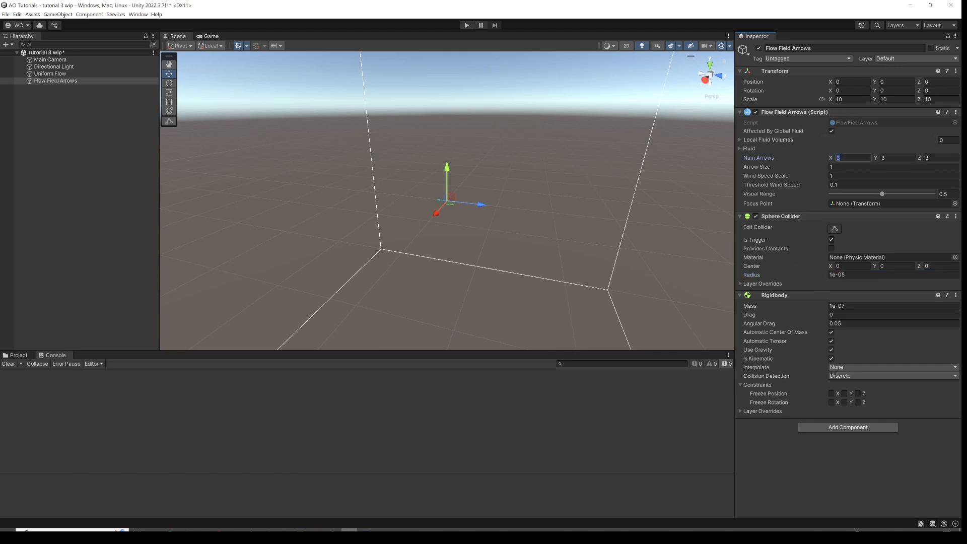
type("2")
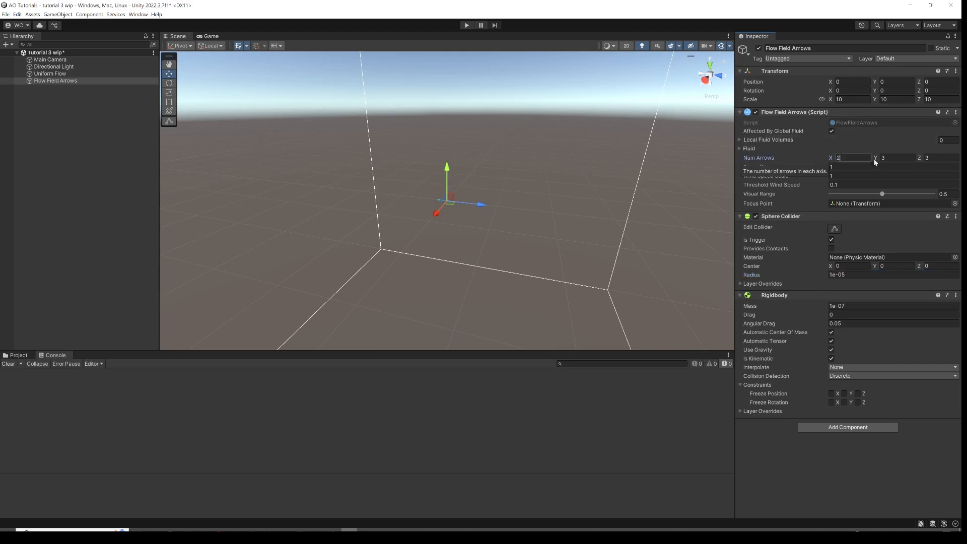
left_click(899, 157)
left_click(931, 159)
type("2")
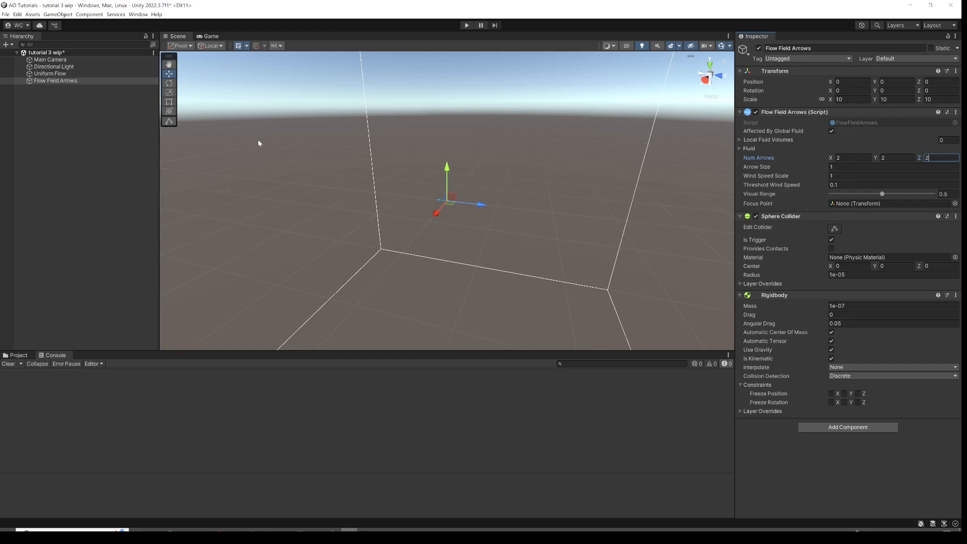
Deselect everything and enter Play mode to preview the flow arrows.
left_click(119, 137)
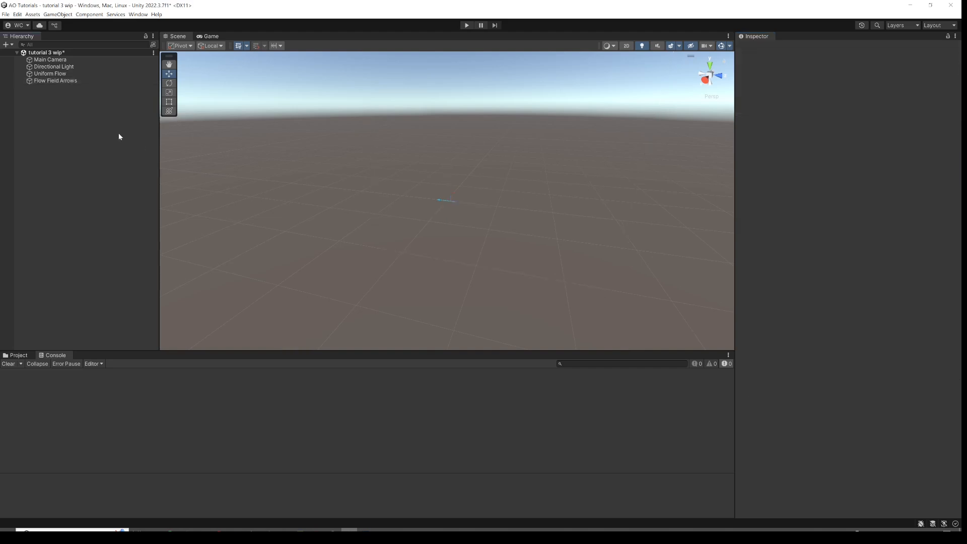
left_click(467, 25)
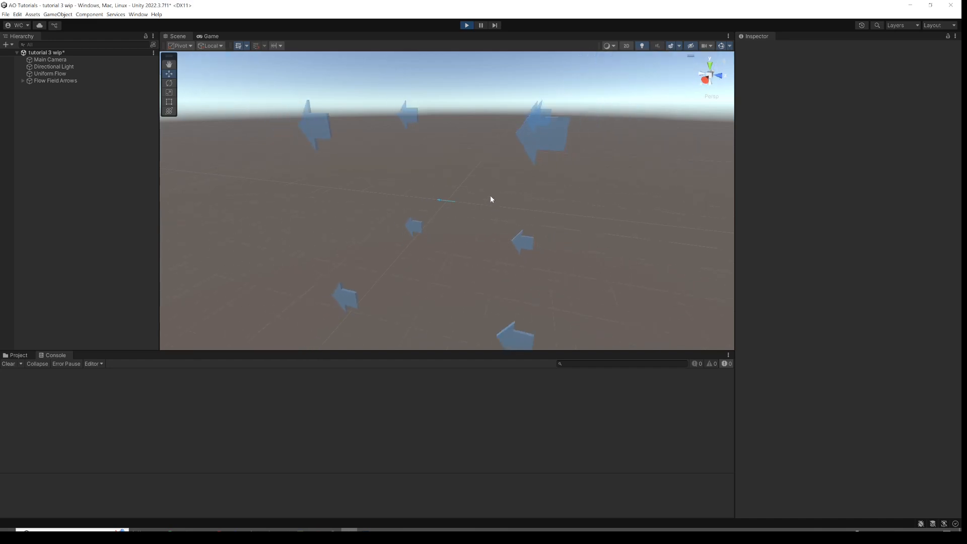
Inspect the Flow Field Arrows and Uniform Flow objects during play, then exit Play mode.
left_click(76, 81)
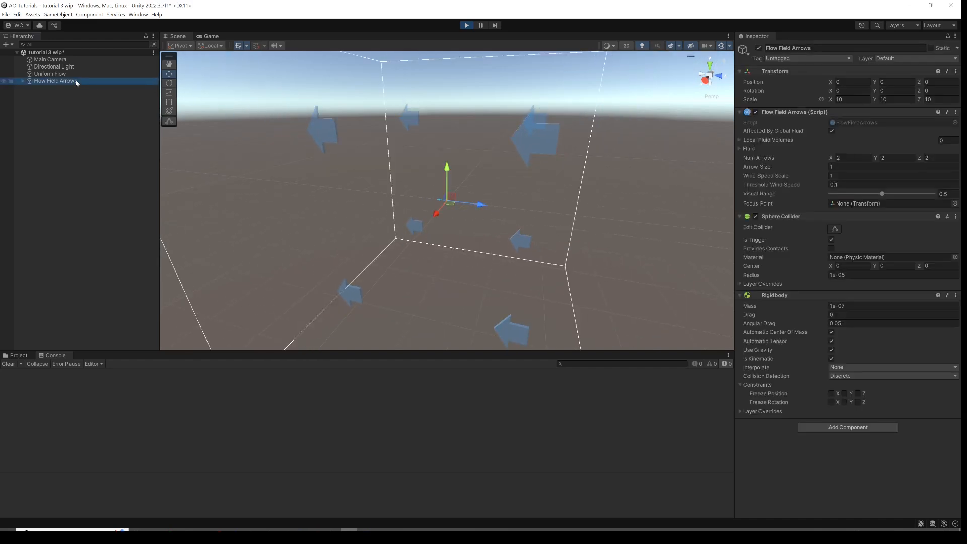
left_click(63, 75)
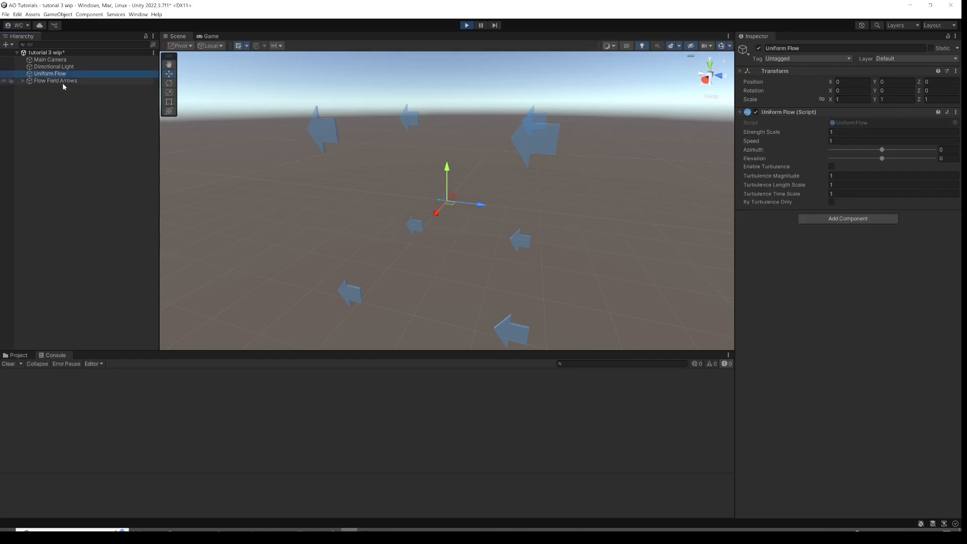
left_click(80, 100)
left_click(467, 25)
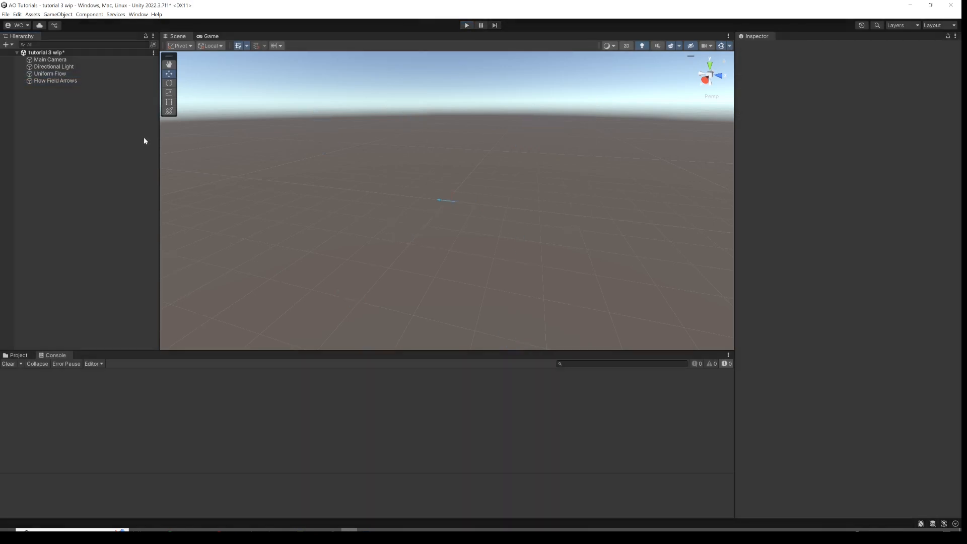
Create an empty GameObject in the hierarchy and name it Wing.
right_click(59, 108)
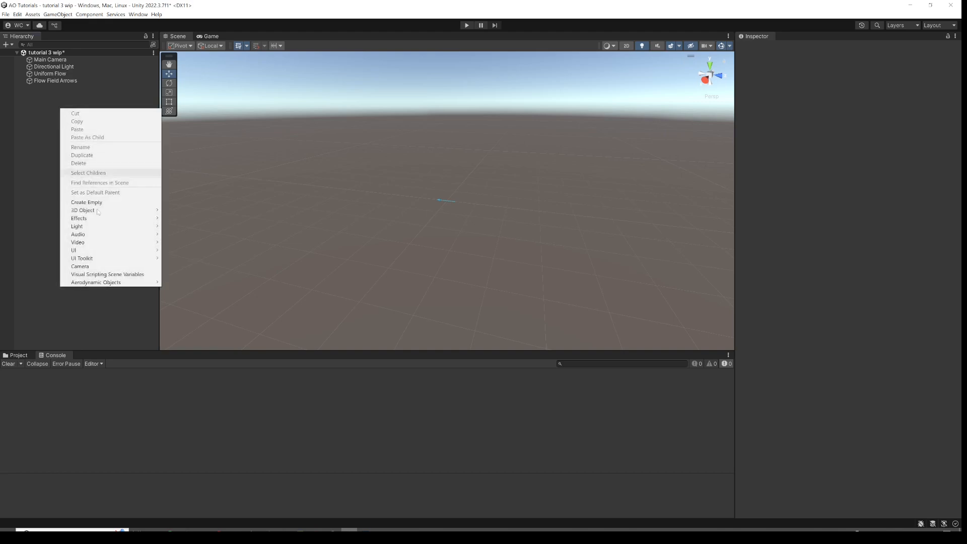
left_click(125, 202)
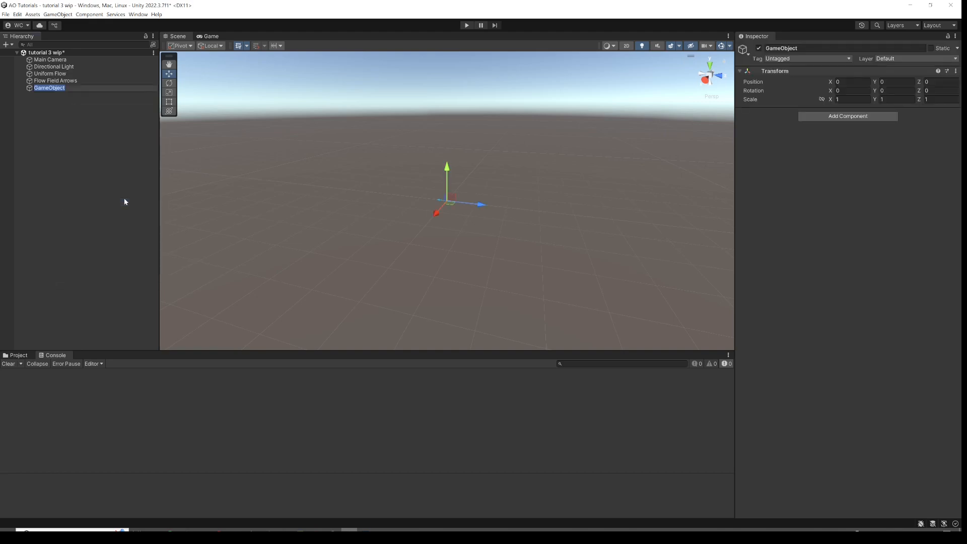
type("Wing")
key("Return")
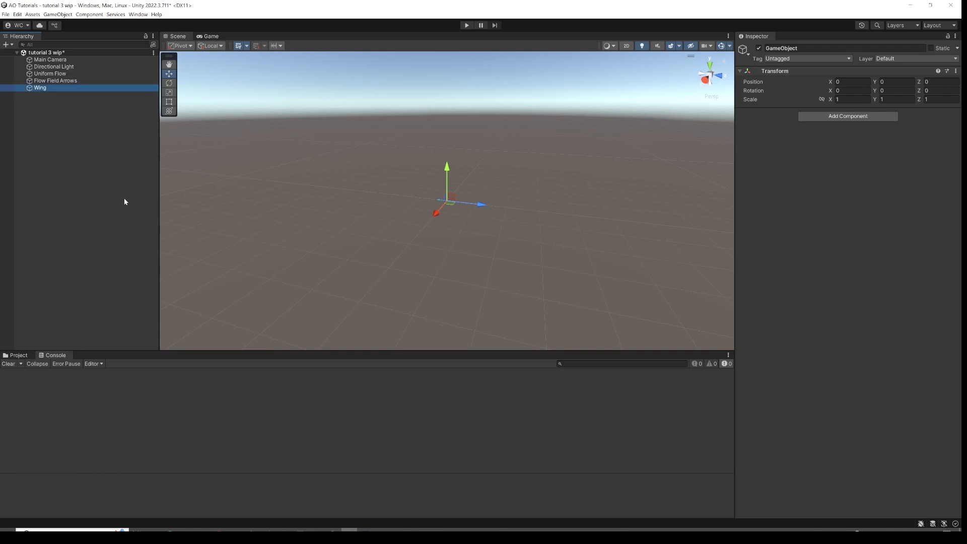
Add a Rigidbody component to the Wing object.
left_click(819, 116)
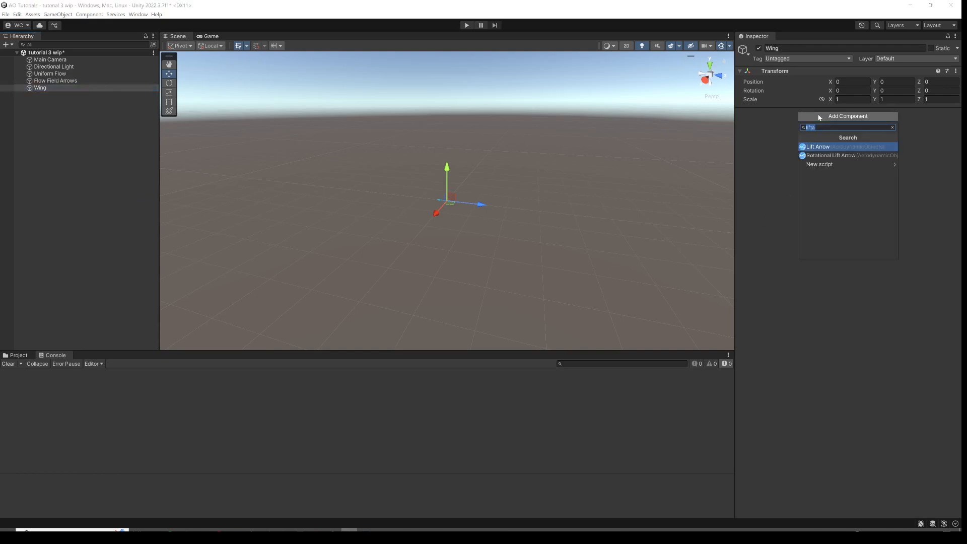
type("rigi")
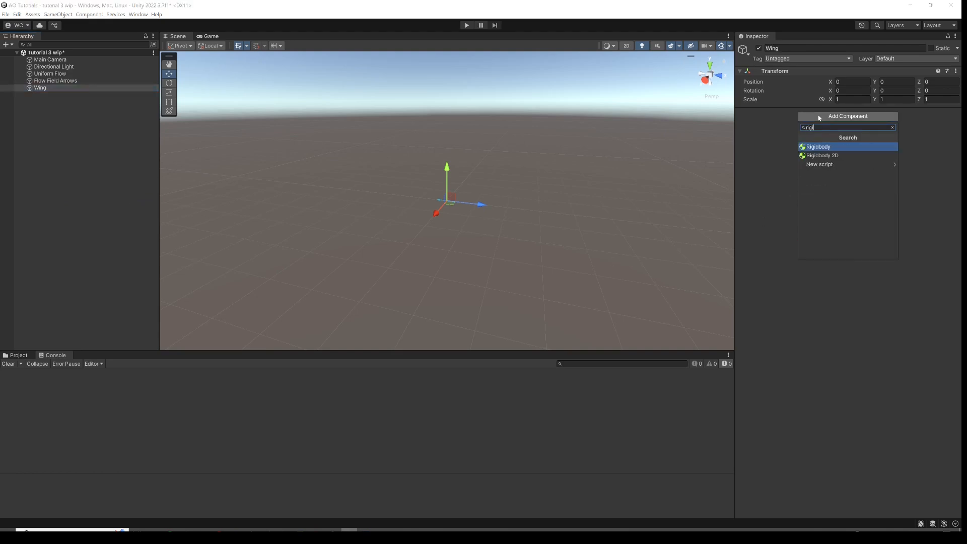
key("Return")
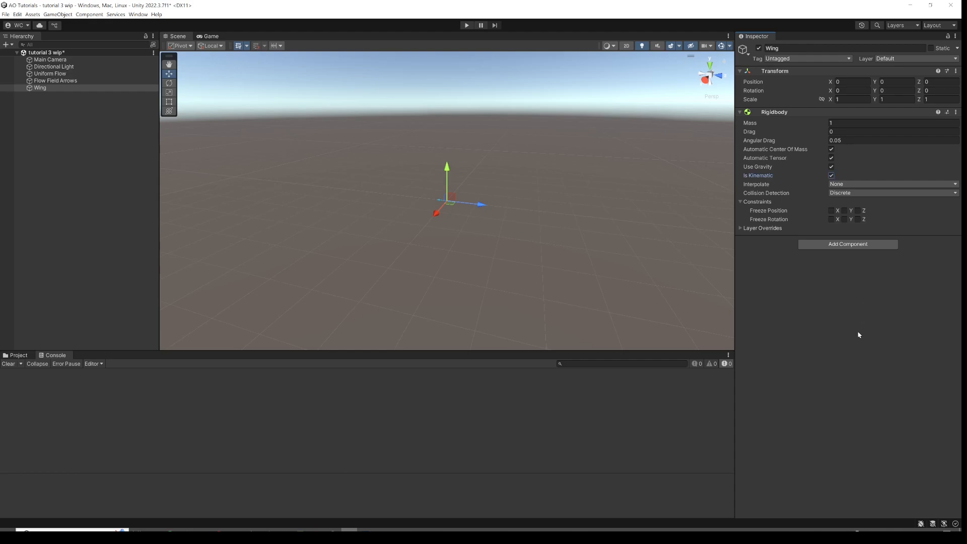
Create a Cube as a child of the Wing object.
right_click(36, 88)
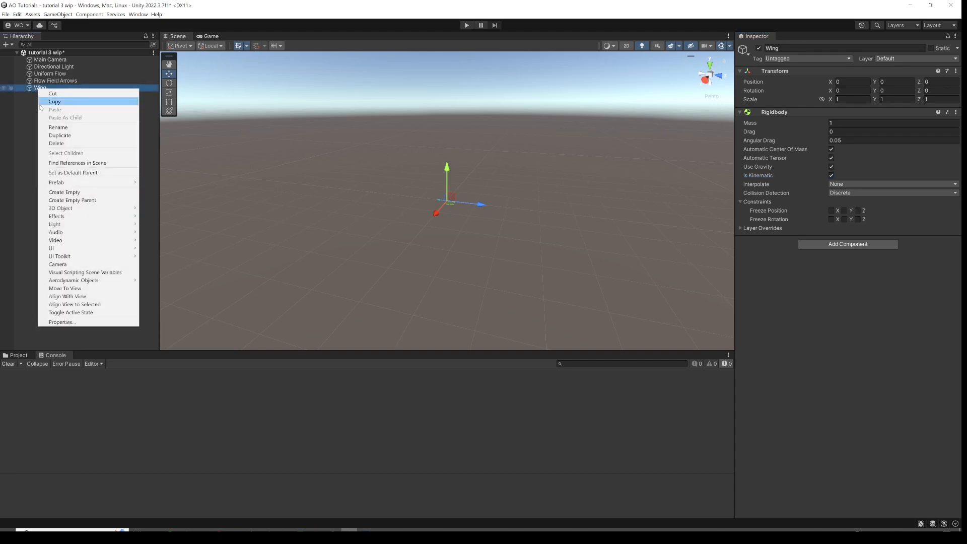
mouse_move(101, 208)
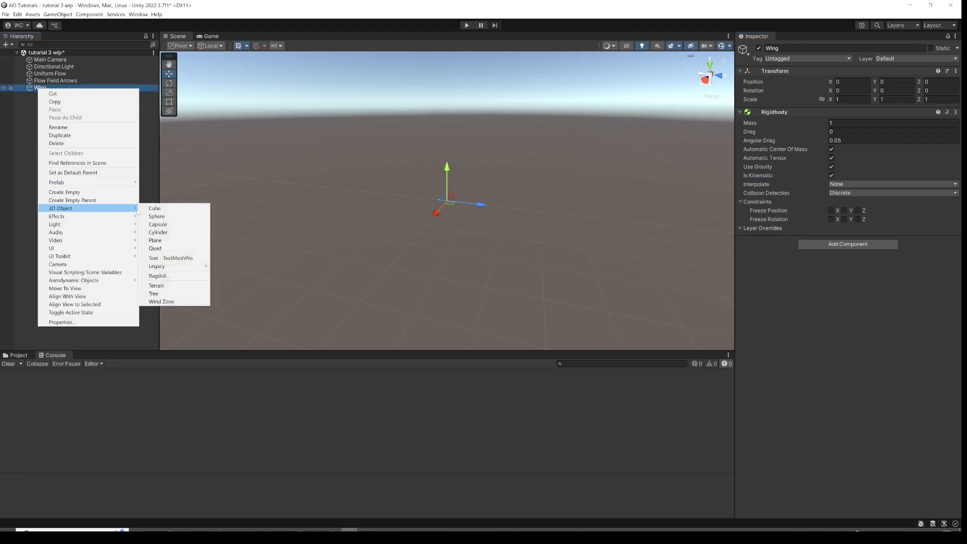
left_click(155, 208)
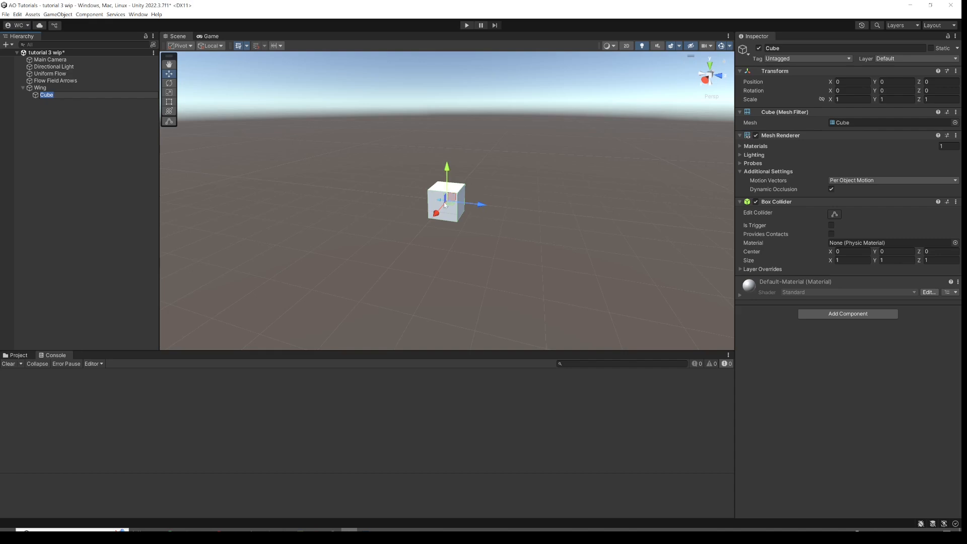
Set the child cube's X scale to 6.
scroll(470, 222, "up", 3)
scroll(466, 208, "down", 2)
left_click_drag(462, 153, 457, 185, "alt")
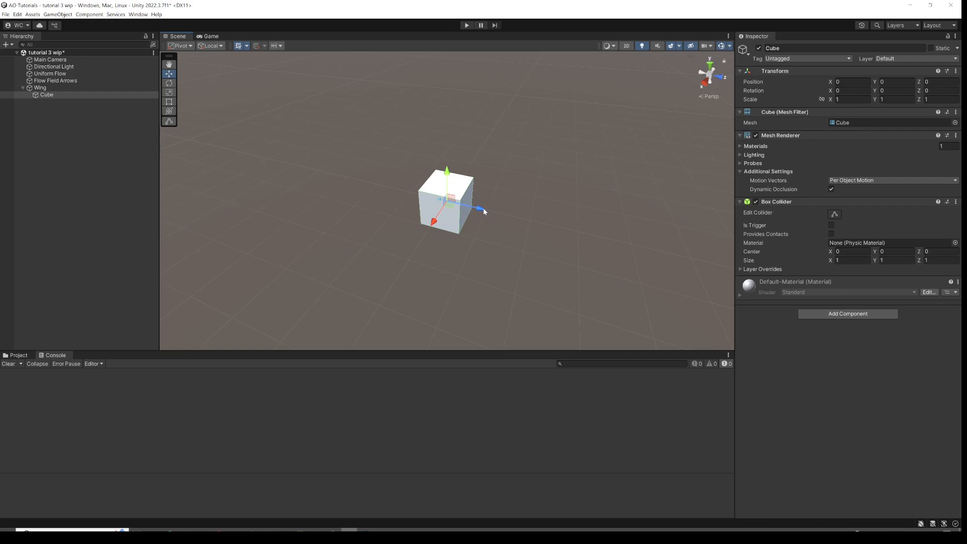
left_click_drag(448, 222, 416, 208, "alt")
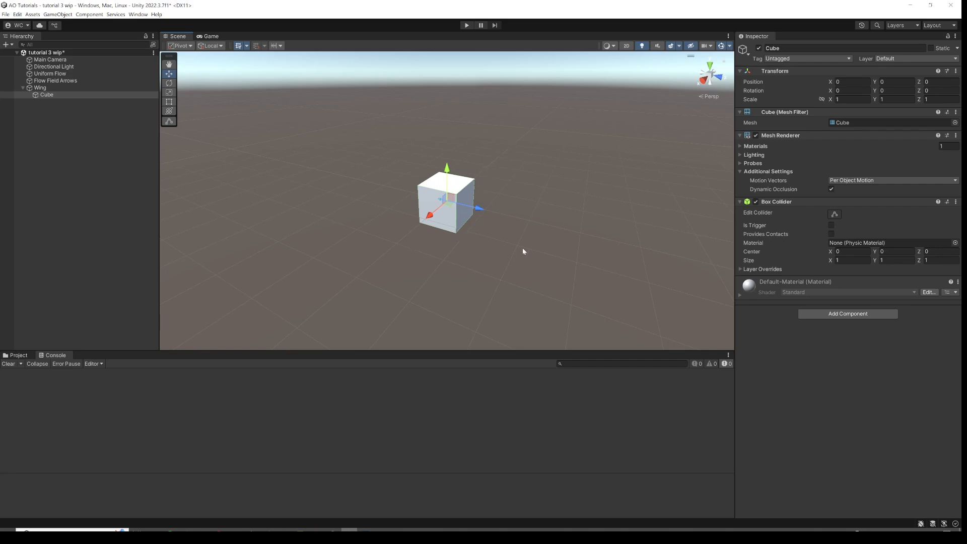
left_click(849, 100)
type("6")
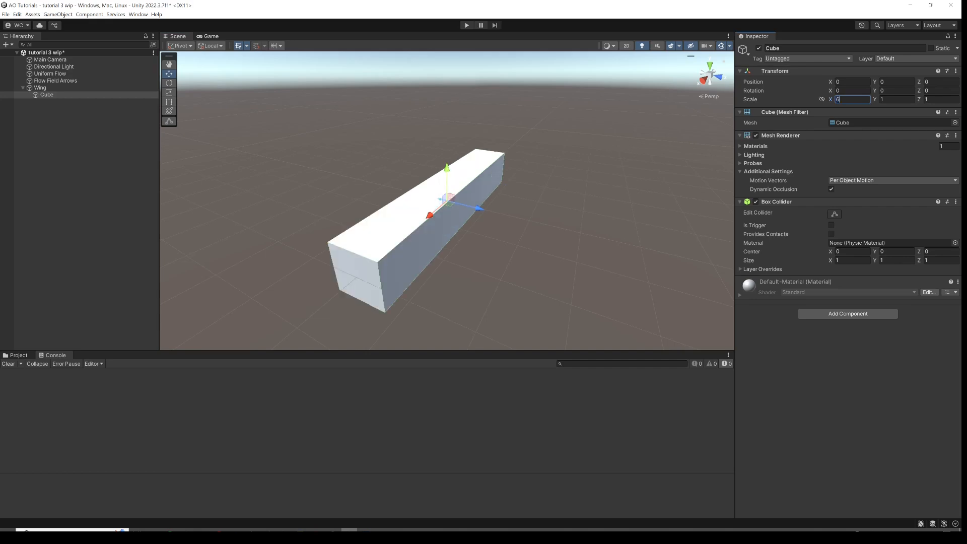
Set the cube's Y scale to 0.05 to flatten it into a wing plate.
left_click_drag(494, 200, 478, 180, "alt")
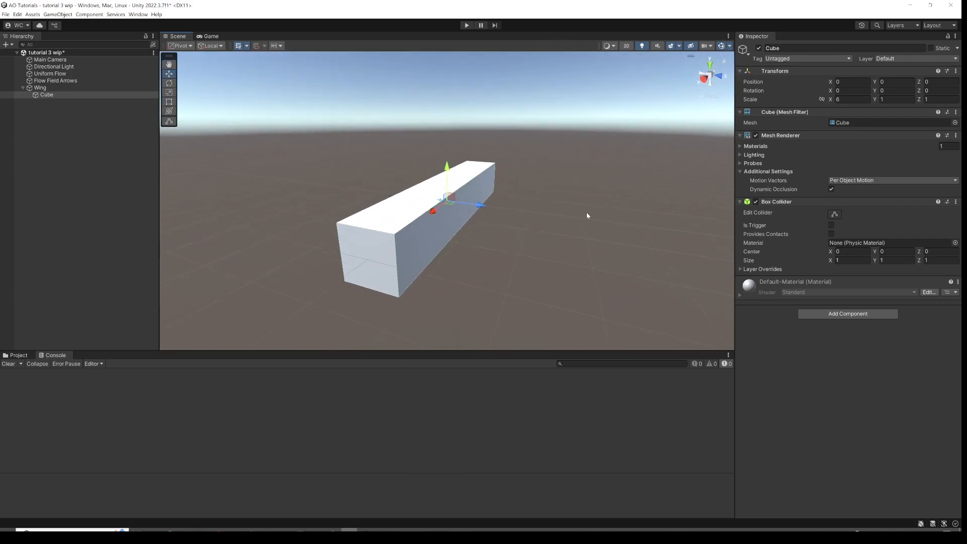
left_click(897, 99)
type(".05")
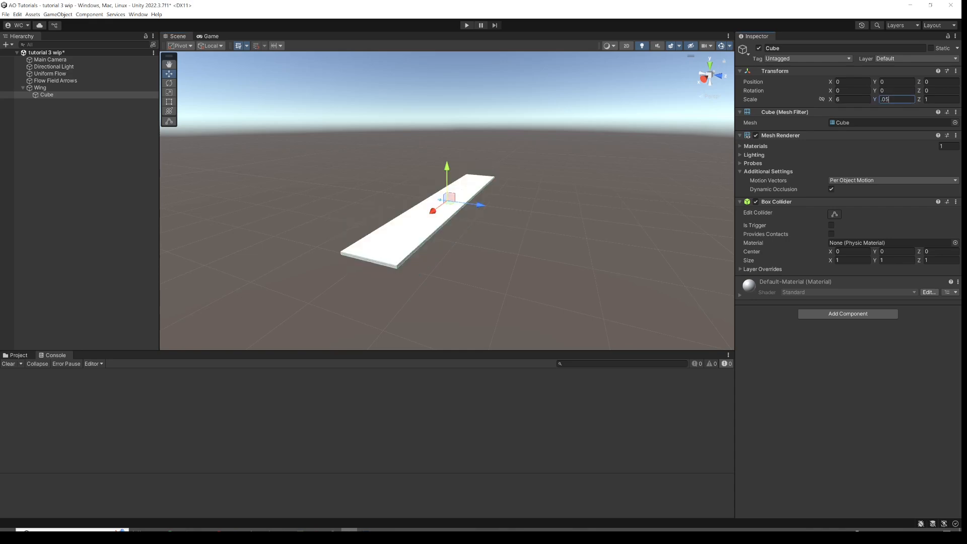
Create an empty child object under the wing's cube and name it Aerodynamics.
scroll(486, 200, "up", 3)
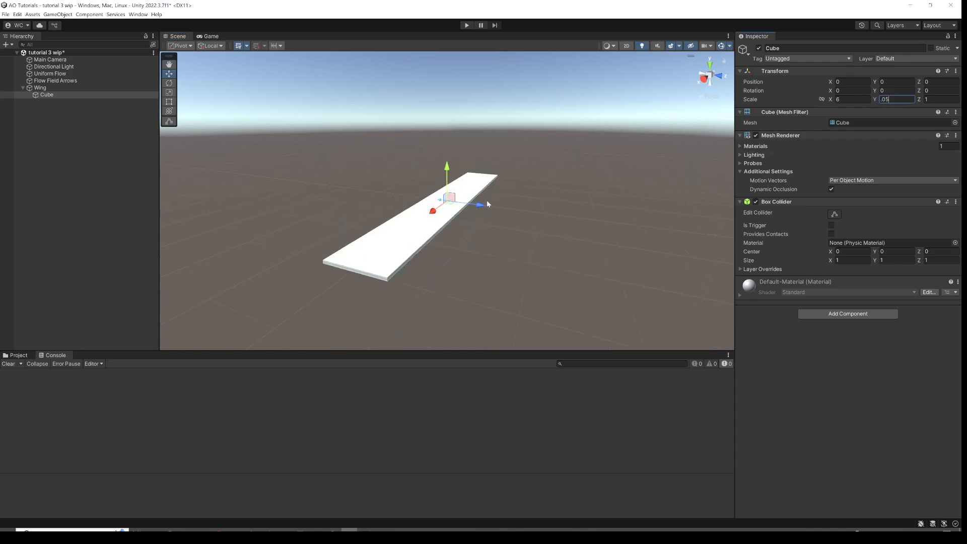
left_click_drag(487, 201, 113, 148, "alt")
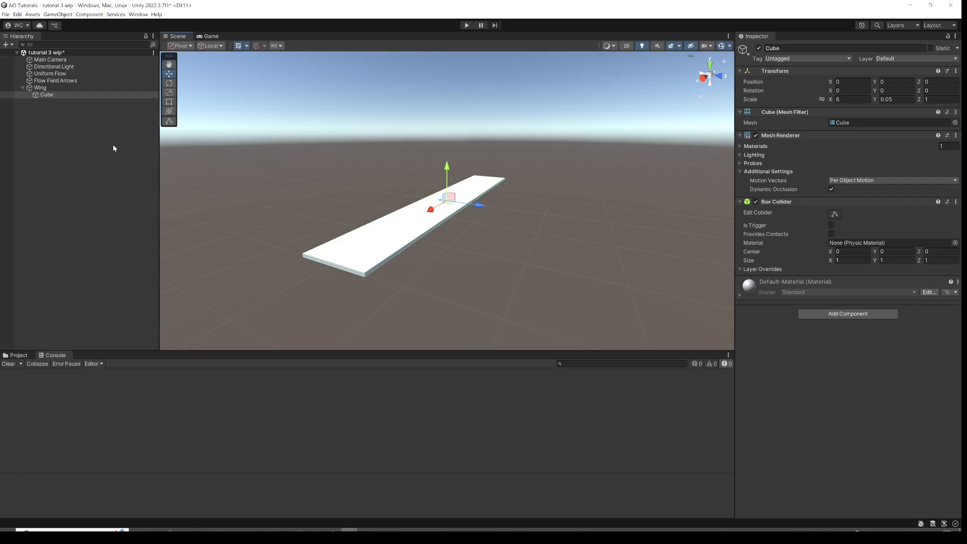
right_click(50, 96)
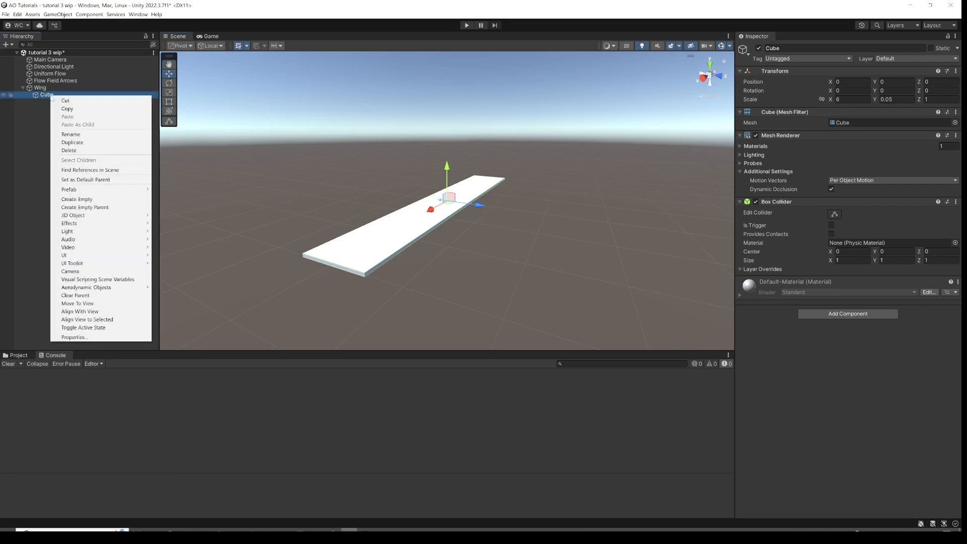
left_click(97, 199)
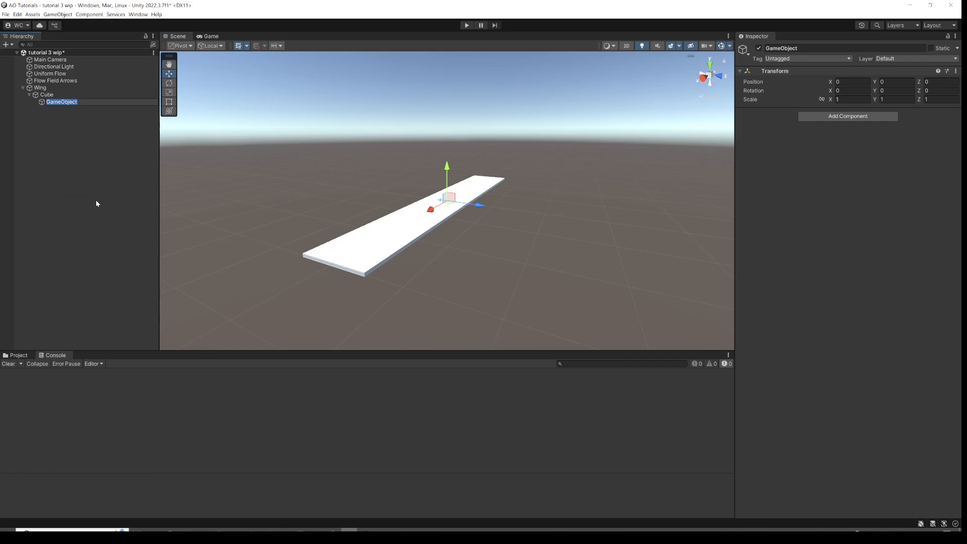
type("Aerodynamics")
key("Return")
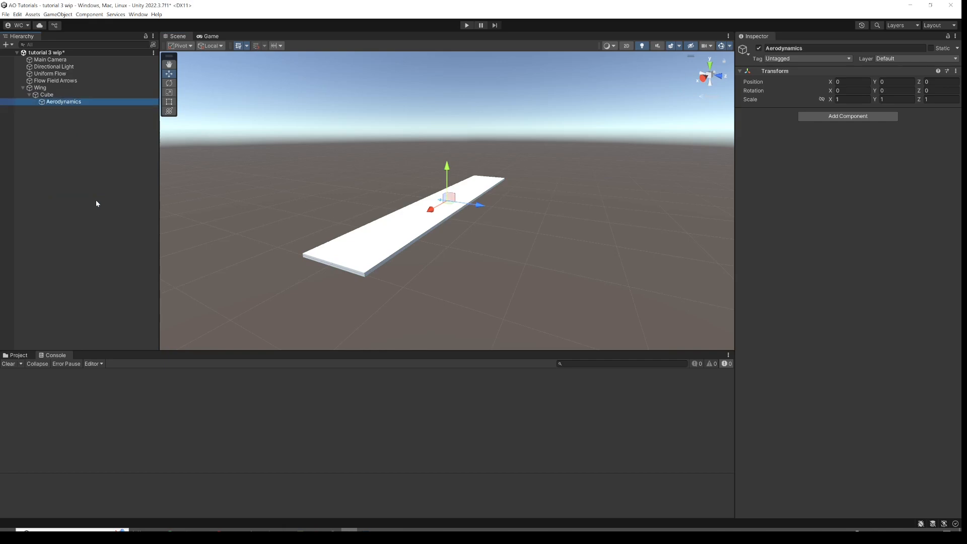
Add an Aero Object component to the Aerodynamics object.
left_click(829, 116)
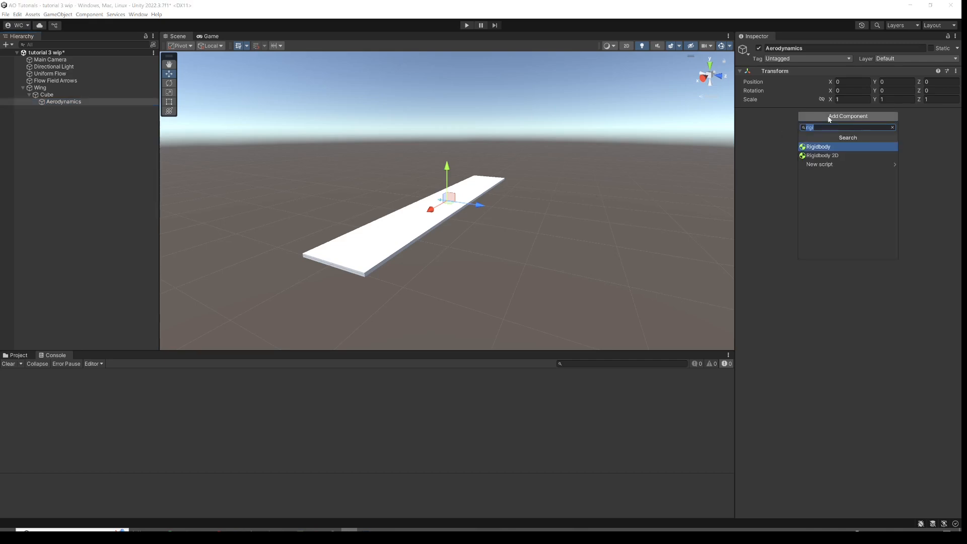
type("aero")
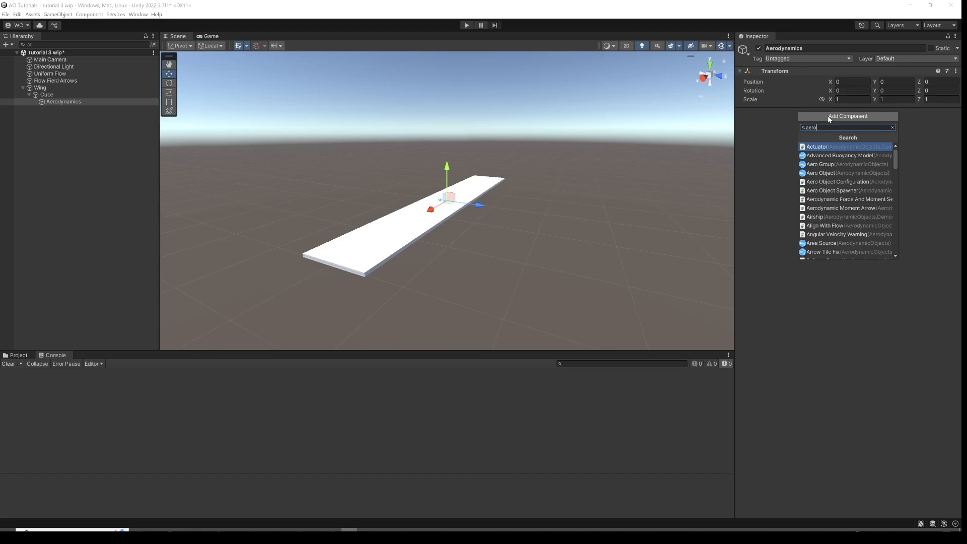
type("u")
key("BackSpace")
key("Down")
key("Down")
key("Down")
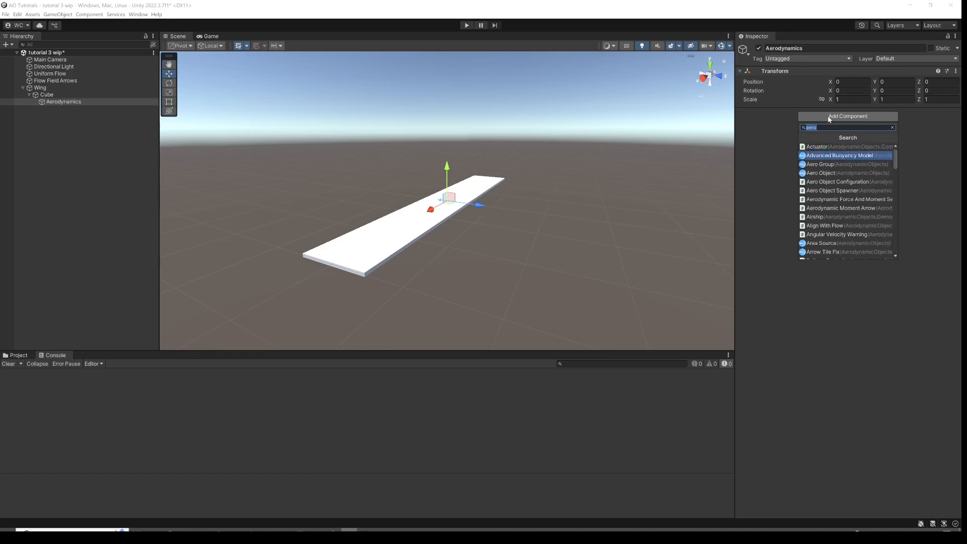
key("Return")
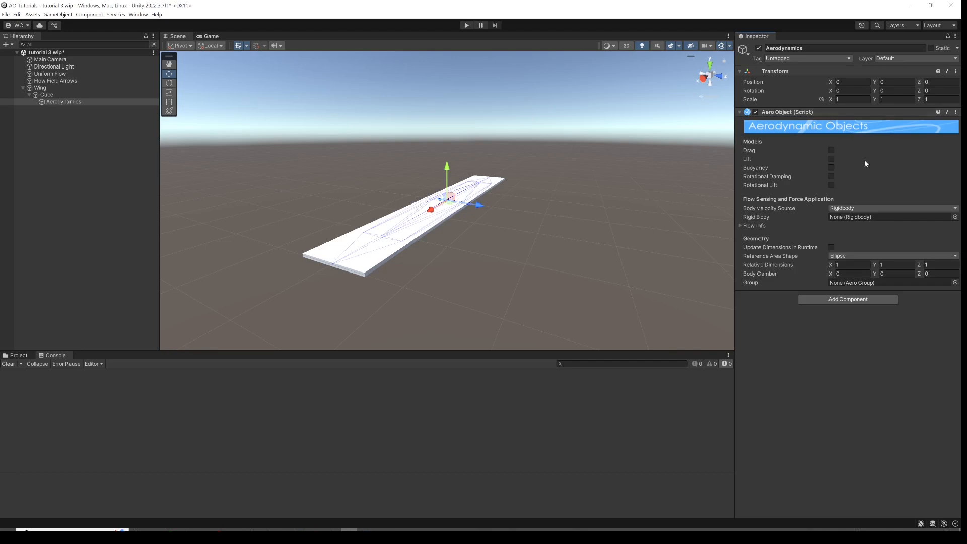
Configure the Aero Object: enable Drag and Lift, link the Wing's Rigidbody, and use a Rectangle reference area shape.
left_click(831, 158)
left_click_drag(38, 88, 845, 218)
left_click(834, 256)
left_click(856, 273)
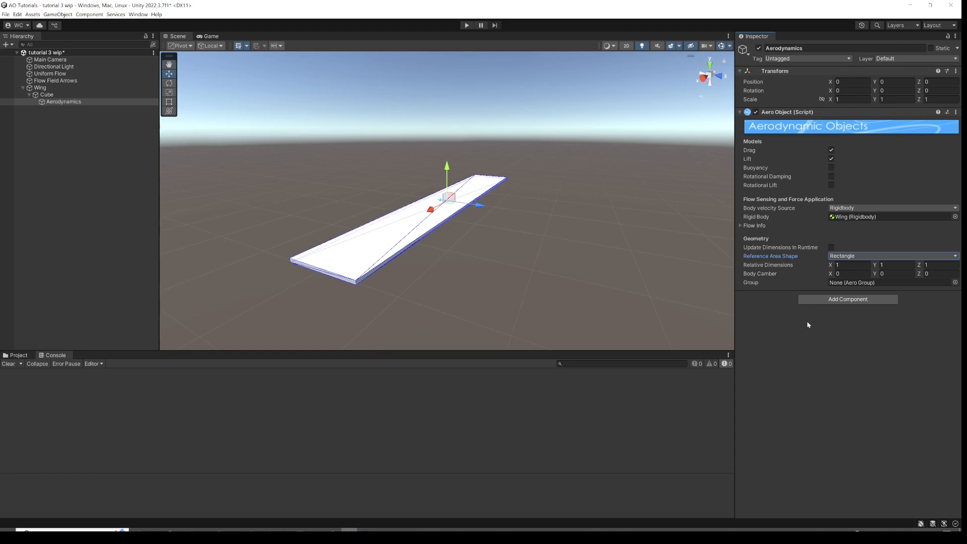
Add Drag Arrow and Lift Arrow components to the Aerodynamics object.
left_click(833, 300)
type("drag")
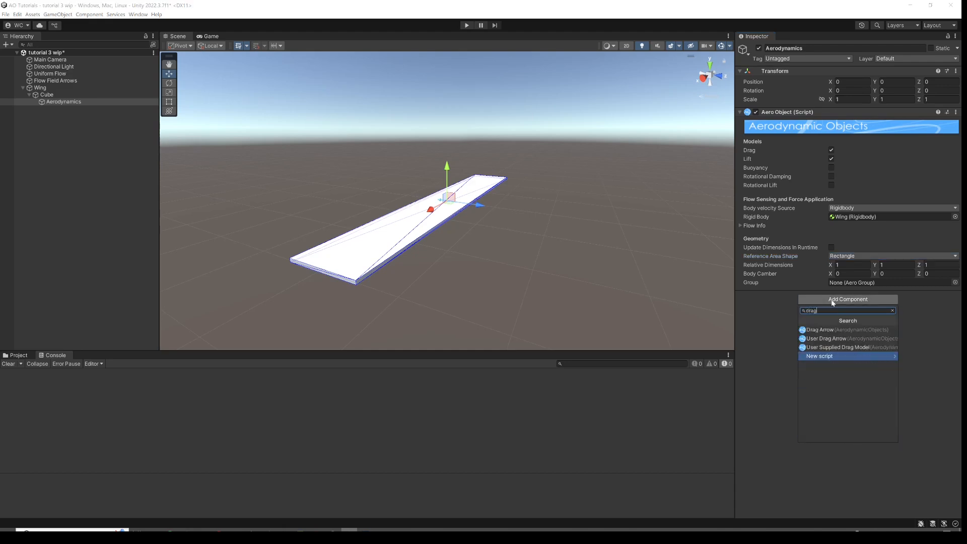
key("Up")
key("Up")
key("Up")
key("Return")
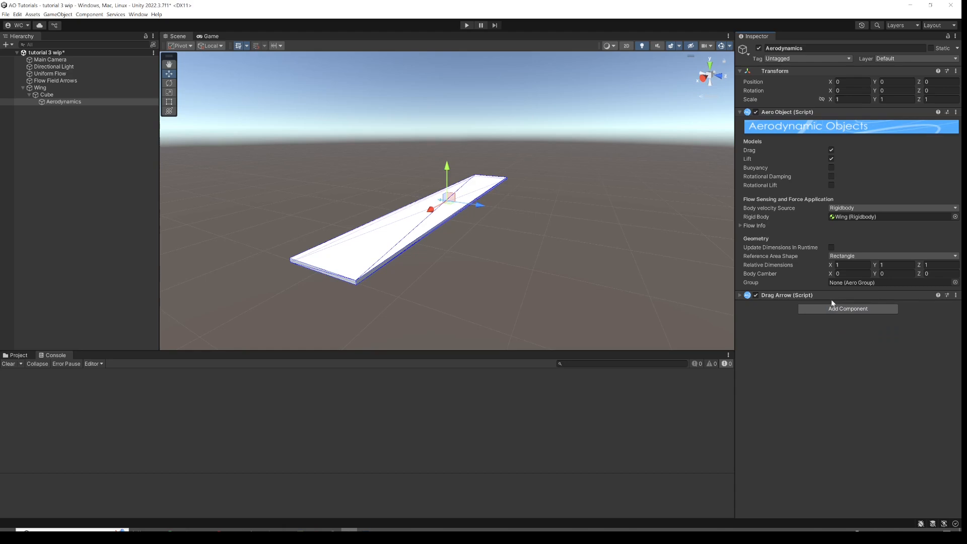
left_click(851, 310)
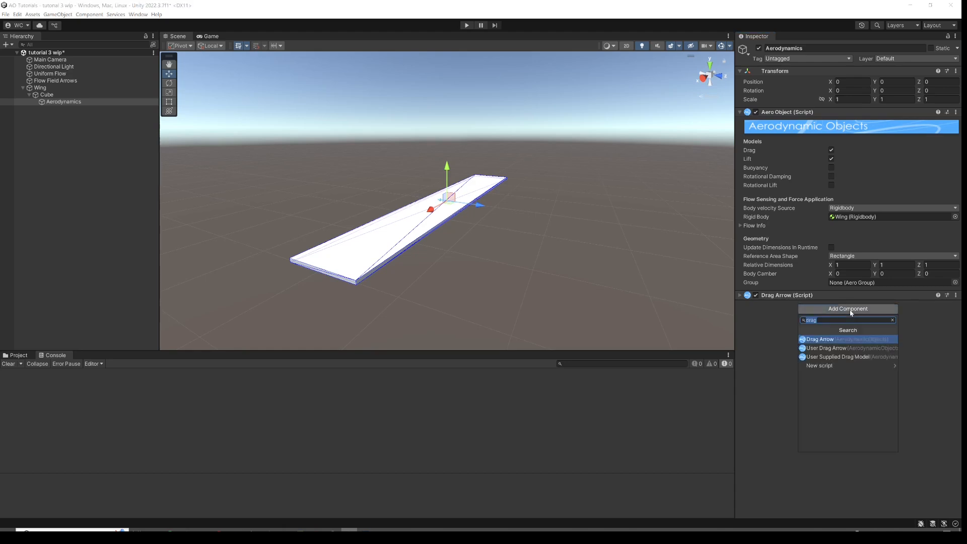
type("lift")
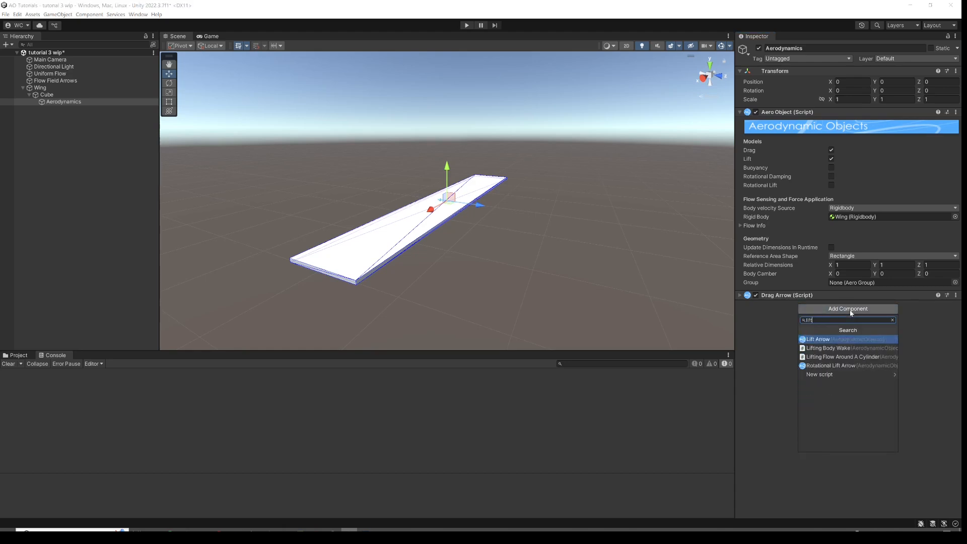
left_click(836, 340)
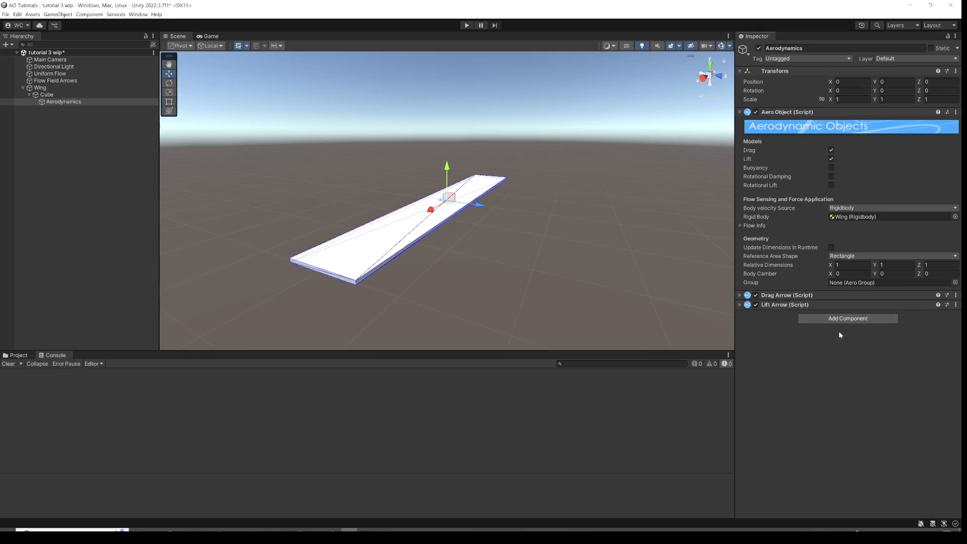
Add a Wind Arrow component to the Aerodynamics object.
left_click(839, 318)
type("win")
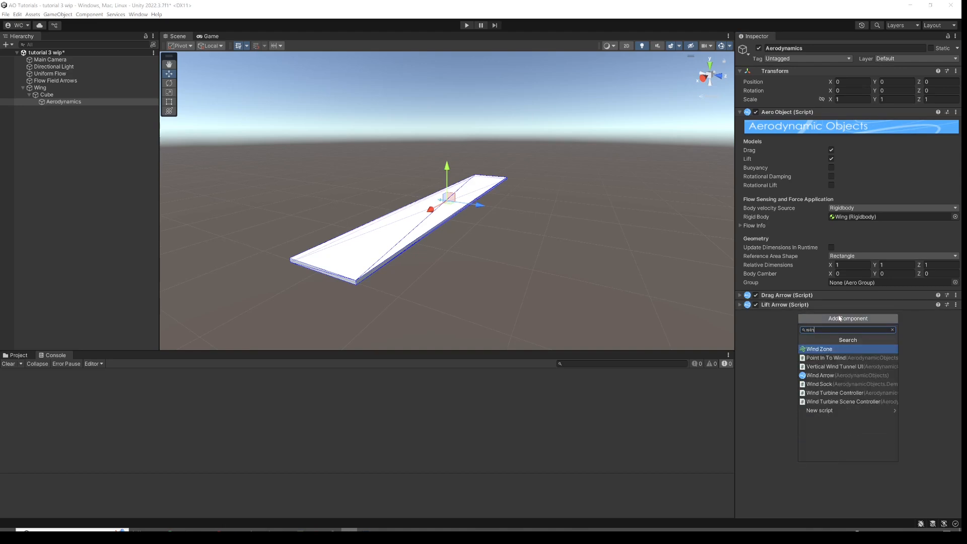
type("a")
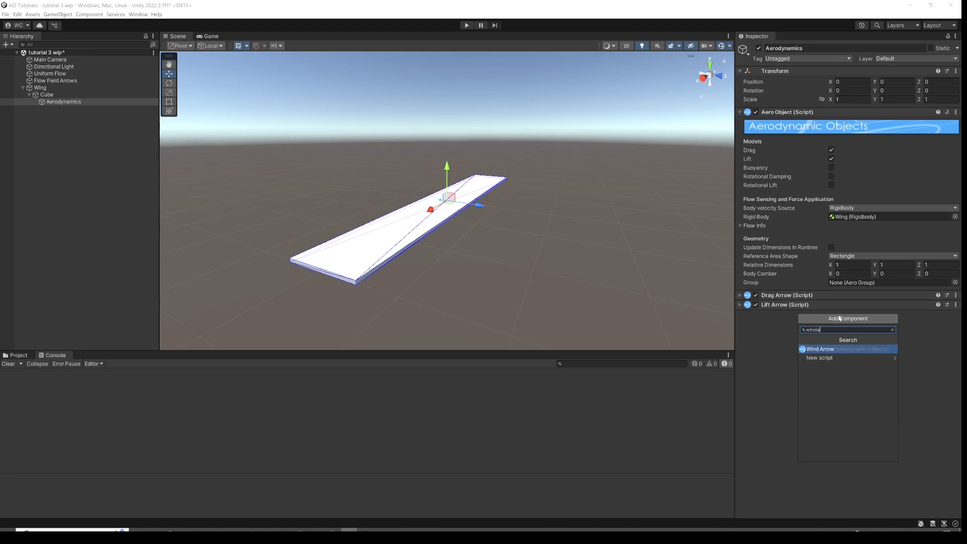
key("Return")
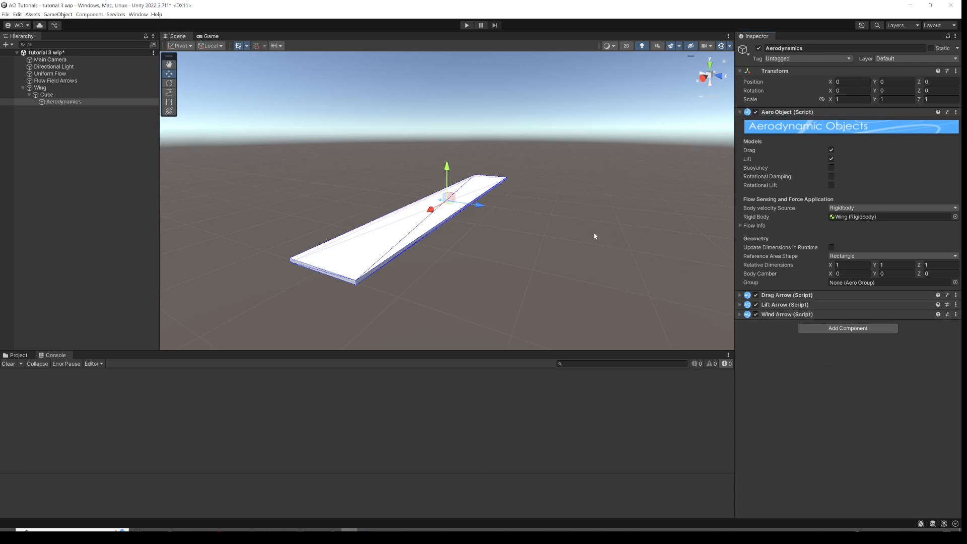
Rename the Wing's cube child to Geometry.
left_click(38, 88)
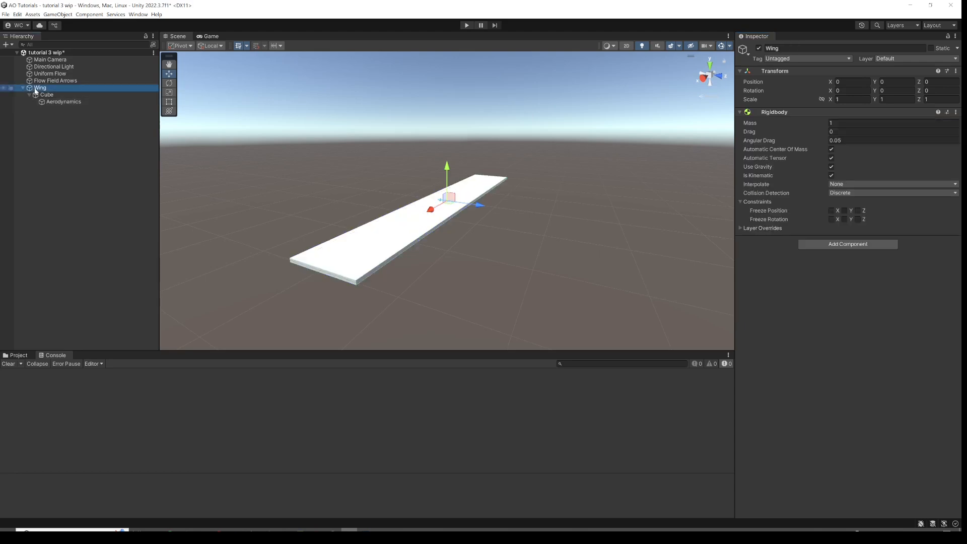
left_click(36, 94)
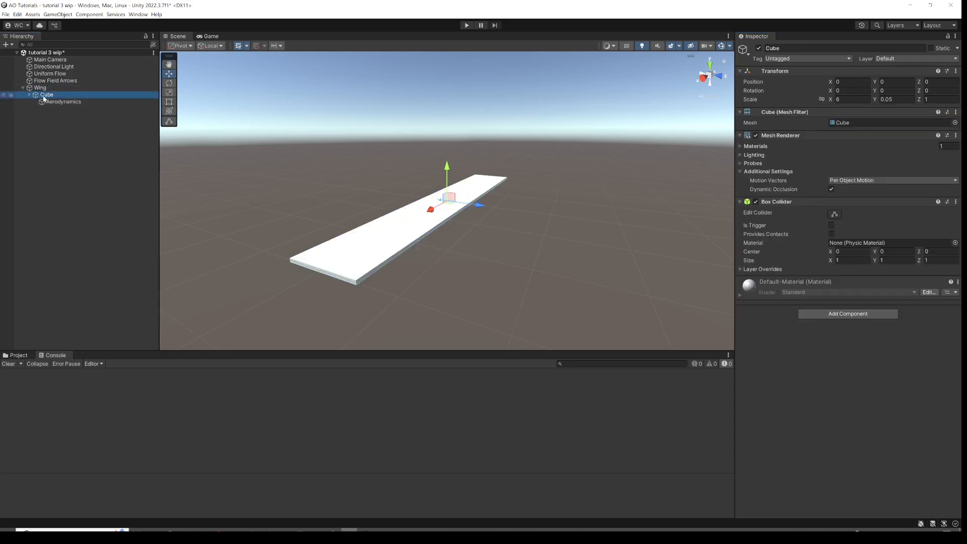
left_click(45, 97)
type("Geometry")
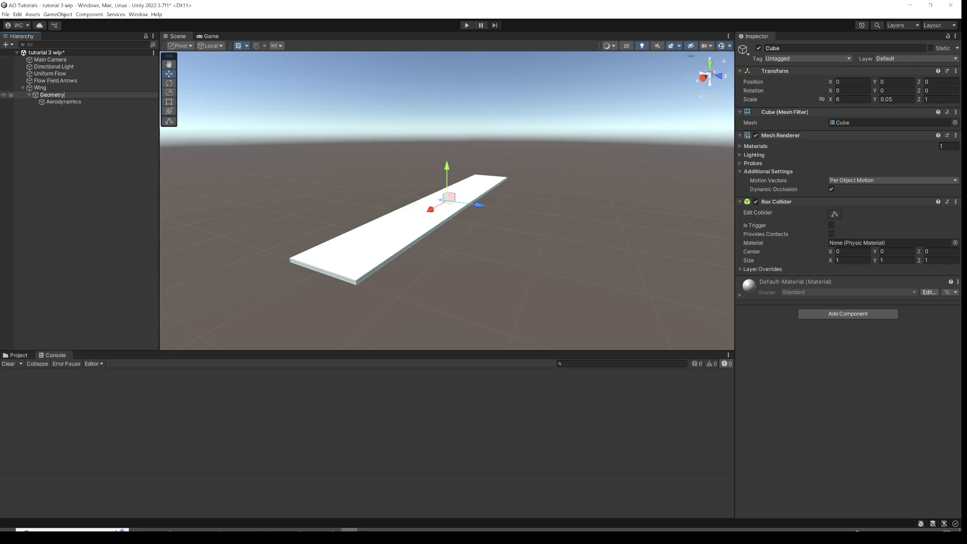
key("Return")
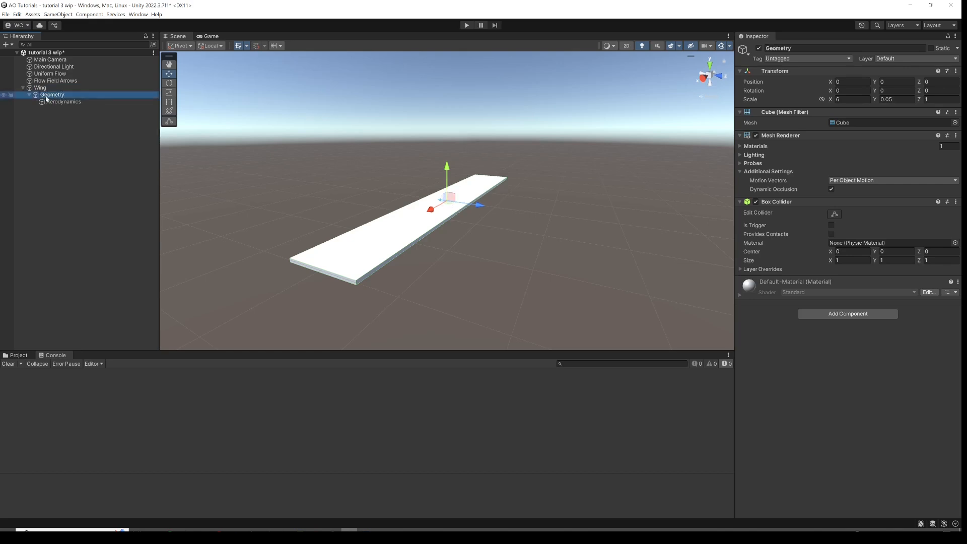
Enter Play mode to run the aerodynamic simulation.
left_click(57, 103)
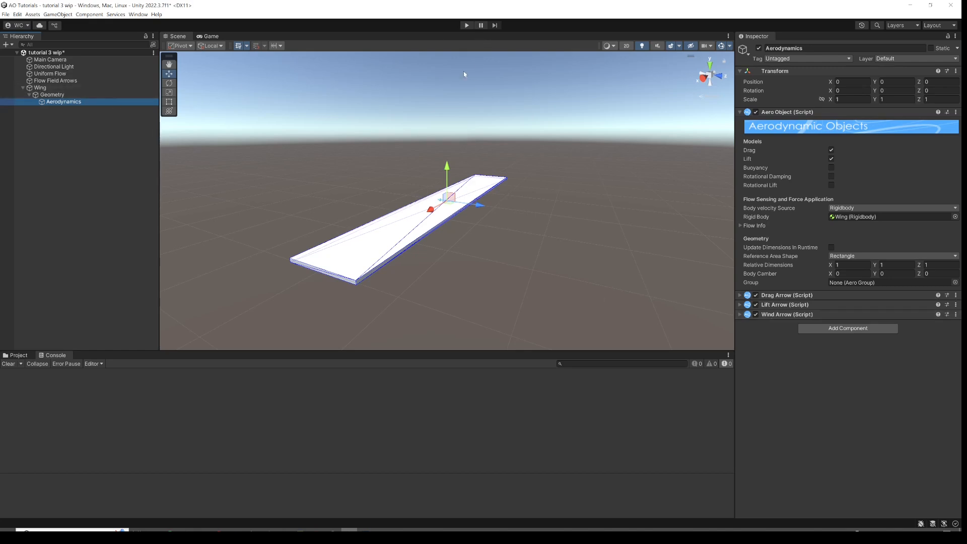
left_click(467, 25)
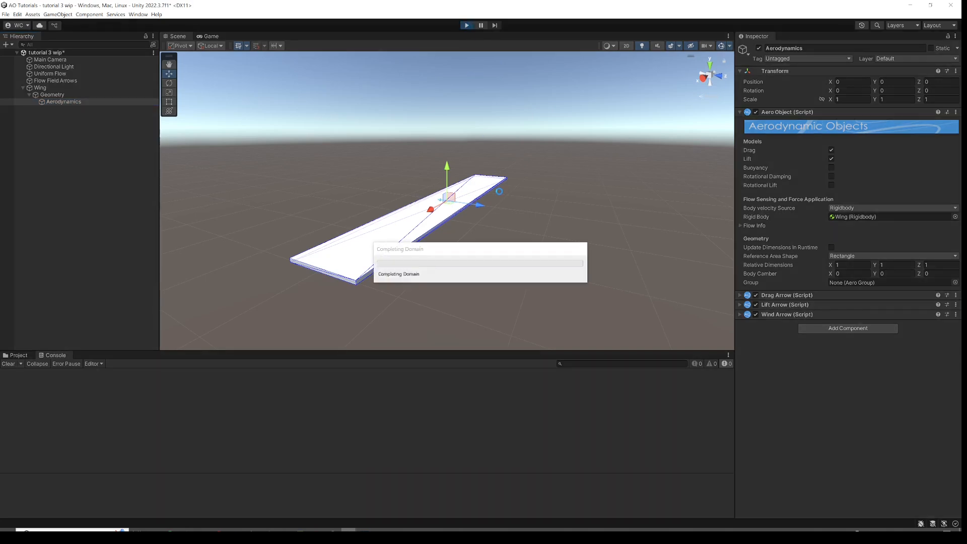
left_click_drag(396, 208, 456, 168, "alt")
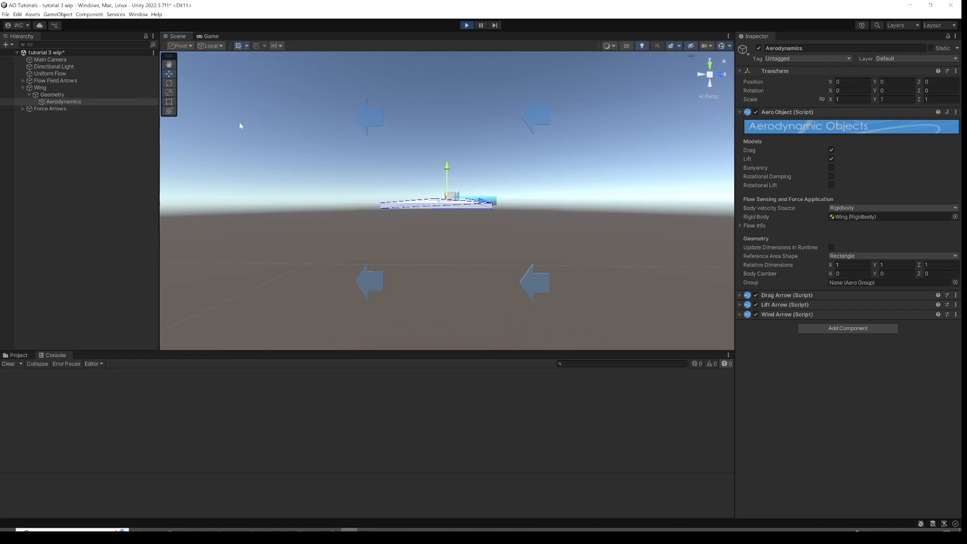
Set the Uniform Flow speed to 1.
left_click(83, 74)
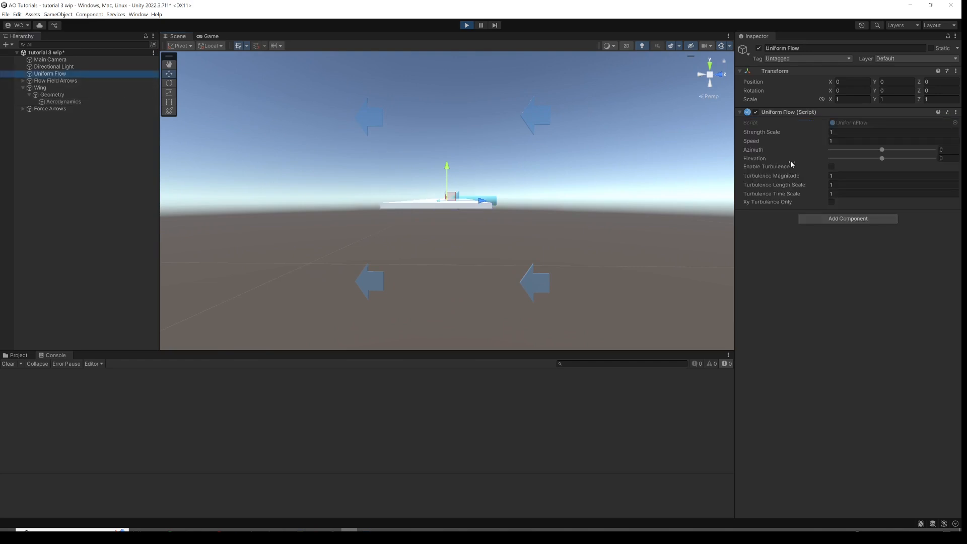
mouse_move(754, 142)
left_mouse_down()
mouse_move(810, 131)
mouse_move(766, 135)
left_mouse_up()
left_click_drag(512, 172, 499, 193, "alt")
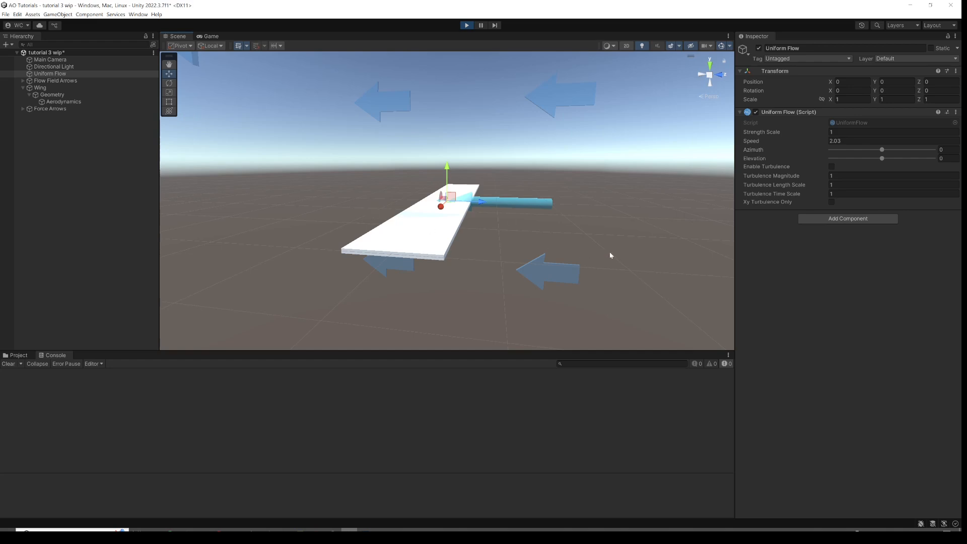
left_click_drag(477, 228, 480, 209, "alt")
left_click(864, 142)
type("1")
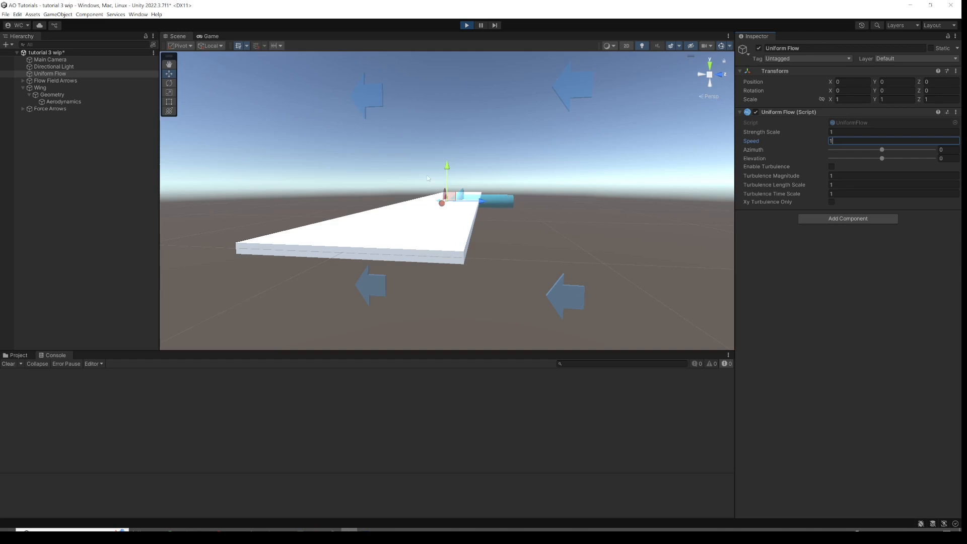
Tilt the Wing by setting its X rotation to 0.5, then scrubbing it to about -7 degrees.
left_click(49, 88)
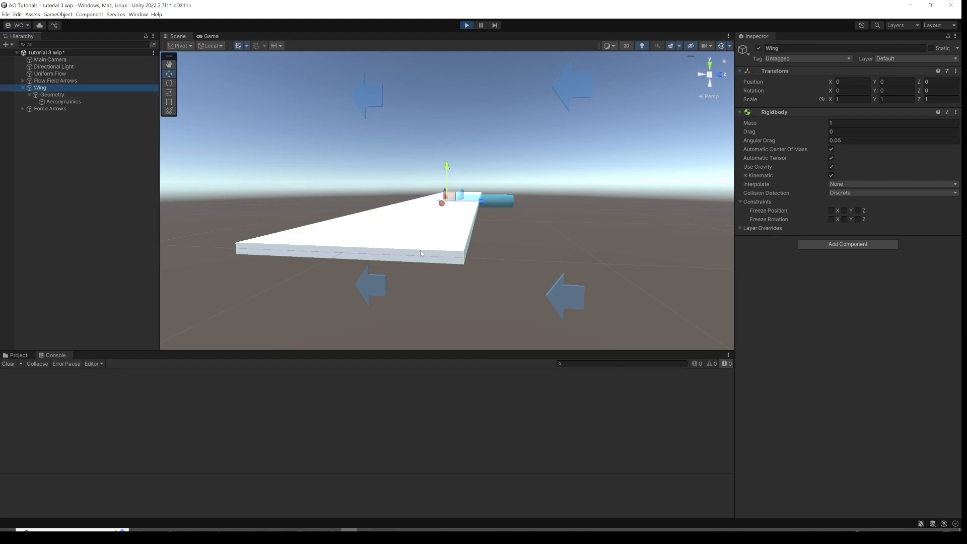
left_click_drag(436, 255, 431, 235, "alt")
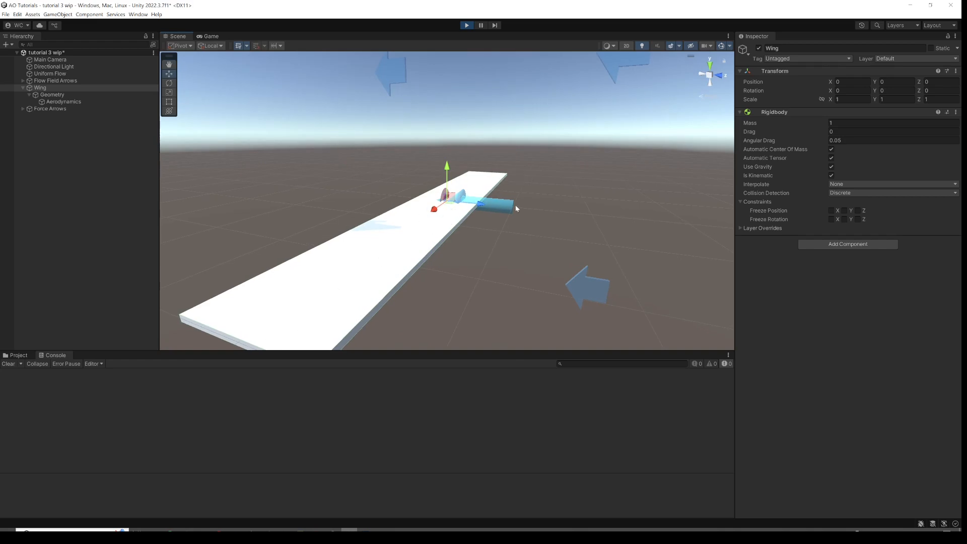
left_click(837, 92)
type("0.5")
left_click_drag(843, 91, 592, 126)
scroll(592, 126, "down", 4)
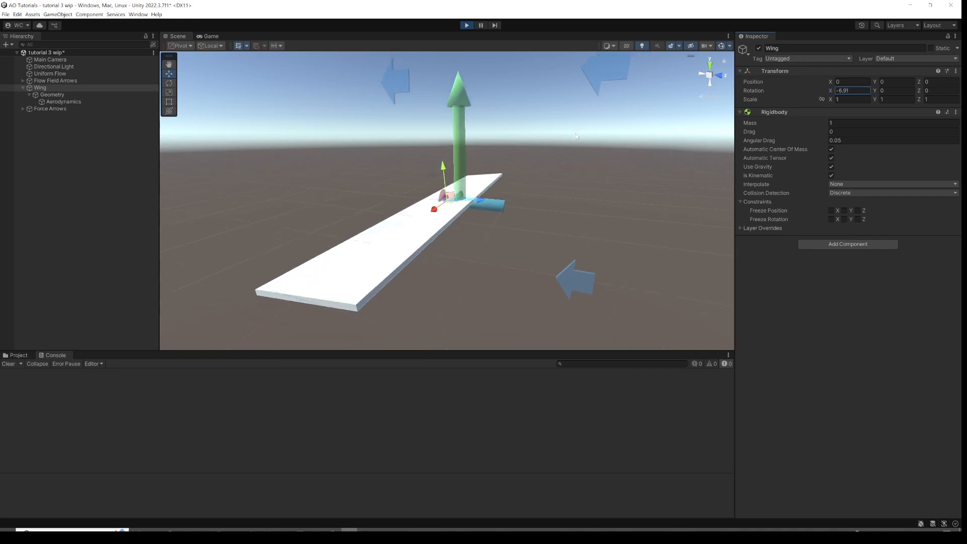
Scrub the Wing's X rotation further to about -87 degrees.
left_click_drag(829, 91, 696, 104)
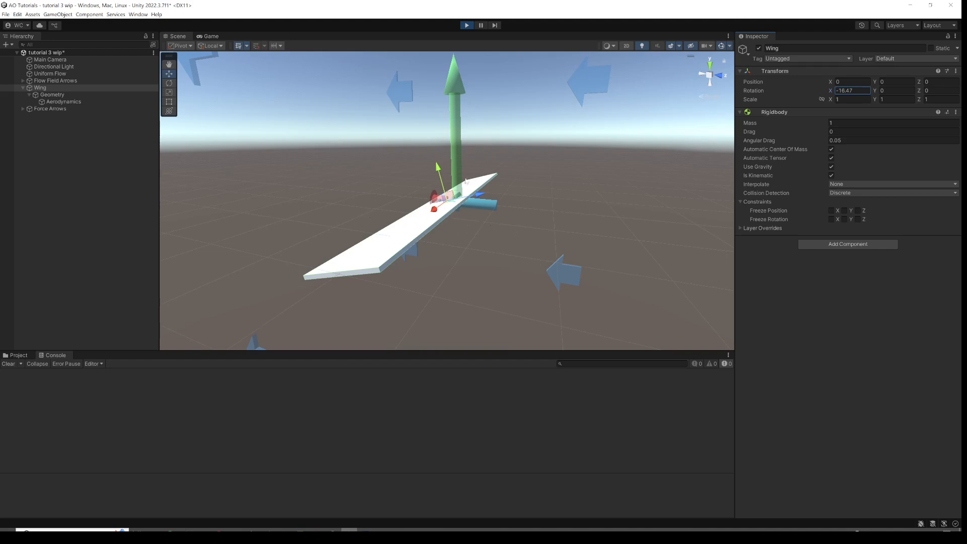
left_click_drag(830, 94, 464, 123)
left_click_drag(498, 196, 509, 172, "alt")
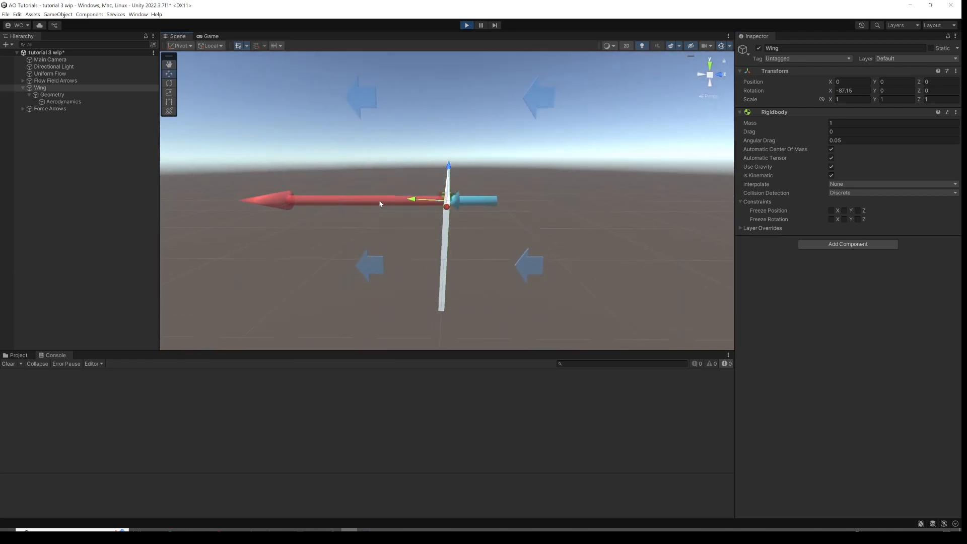
Set the Wing's X rotation to -91, then scrub it to about -145 degrees.
left_click(838, 91)
type("-91")
left_click_drag(814, 94, 636, 153)
left_click_drag(498, 189, 492, 167, "alt")
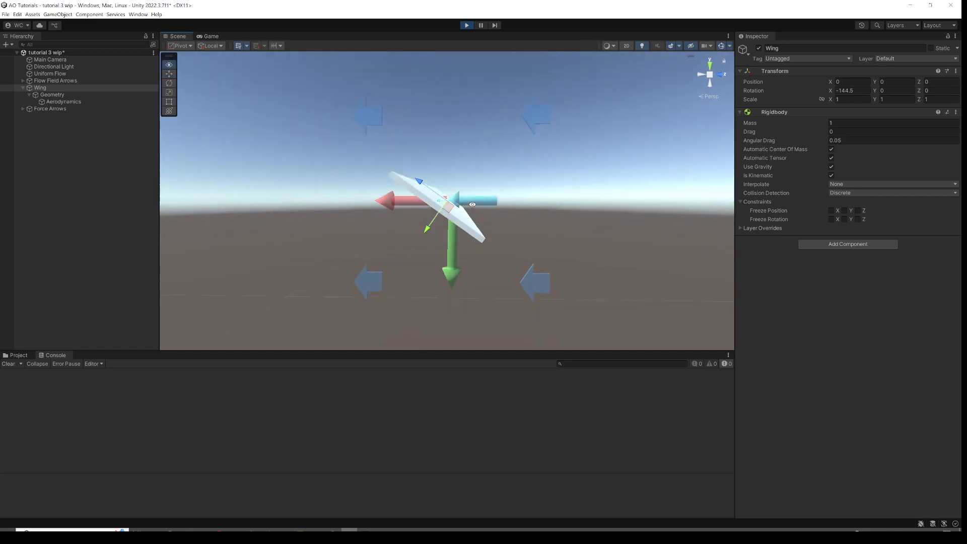
Reset the Wing's X rotation to 0.
left_click(864, 92)
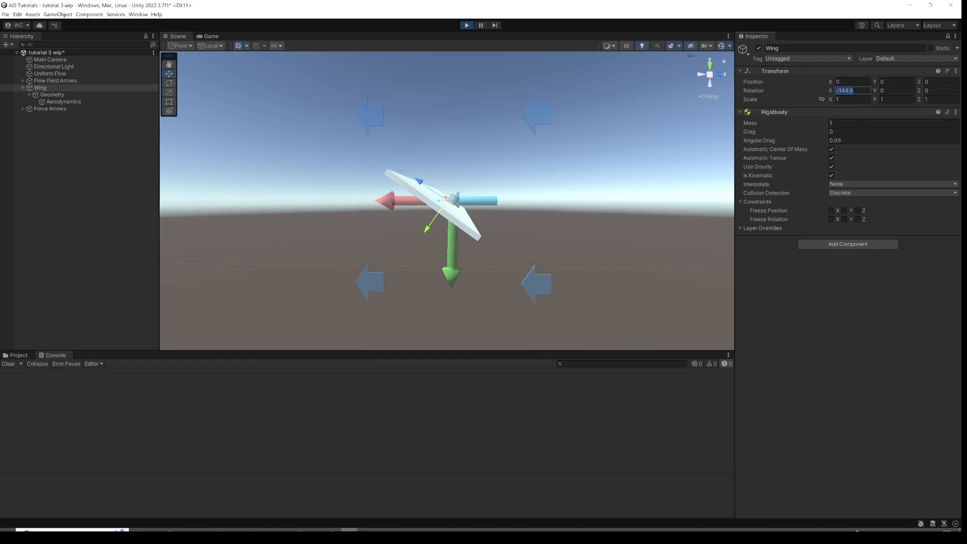
type("0")
left_click_drag(606, 159, 596, 190, "alt")
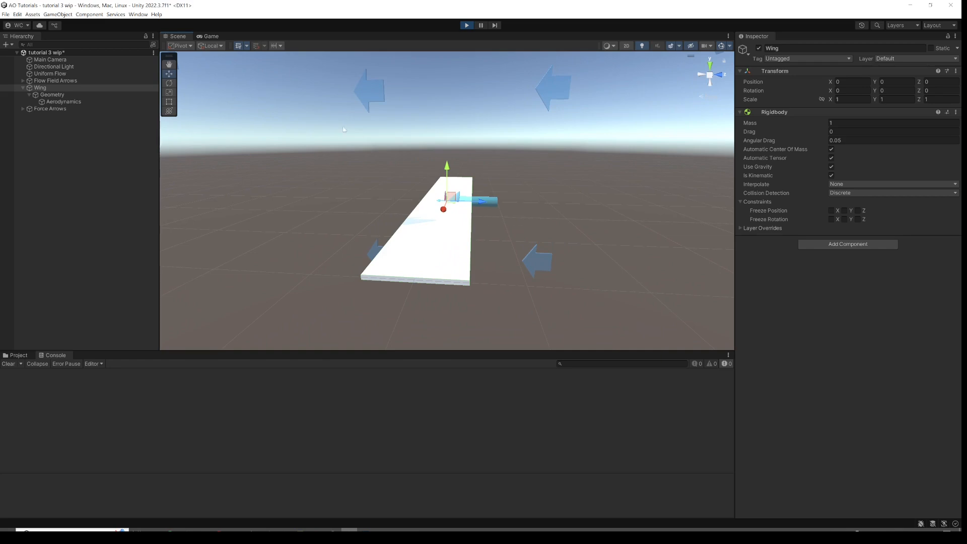
Select the Uniform Flow object and scrub its Elevation, then set the Elevation to 90.
left_click(85, 74)
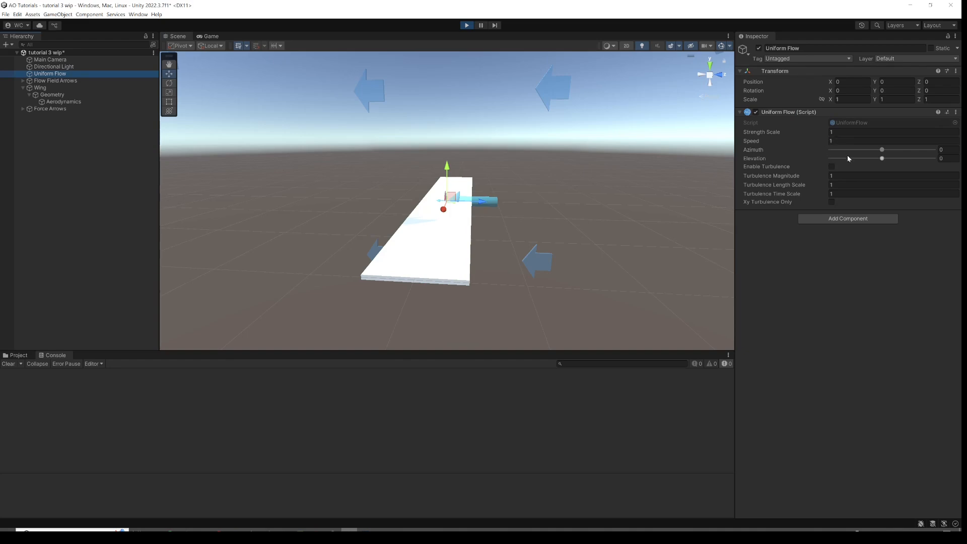
left_click(882, 159)
left_click_drag(884, 160, 886, 160)
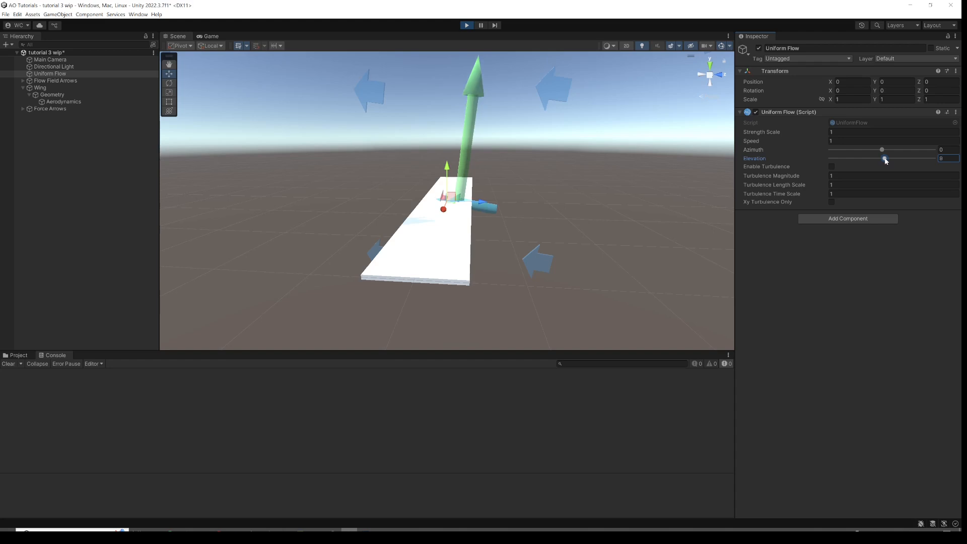
left_click_drag(887, 160, 908, 161)
left_click_drag(575, 194, 573, 161, "alt")
left_click(943, 158)
type("90")
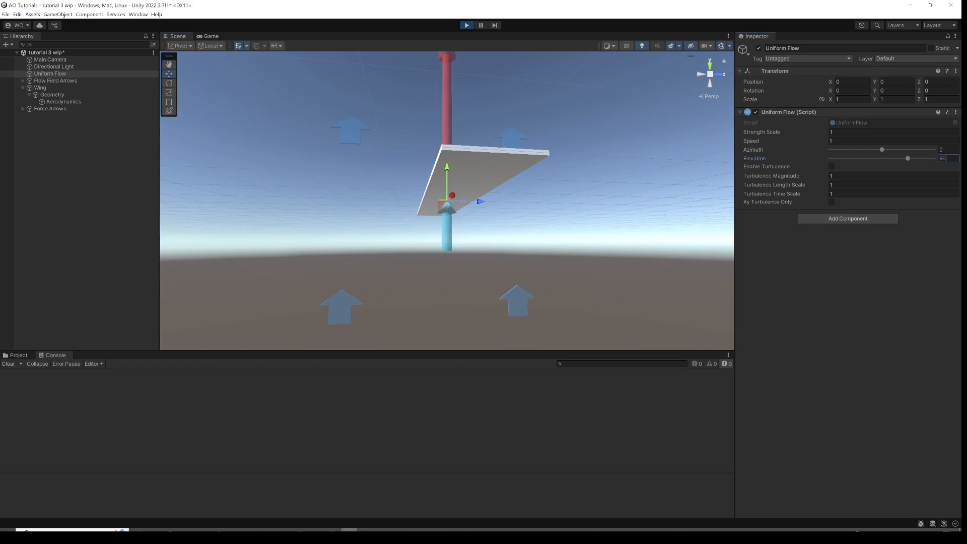
left_click_drag(631, 127, 588, 149, "alt")
left_click_drag(549, 188, 645, 176, "alt")
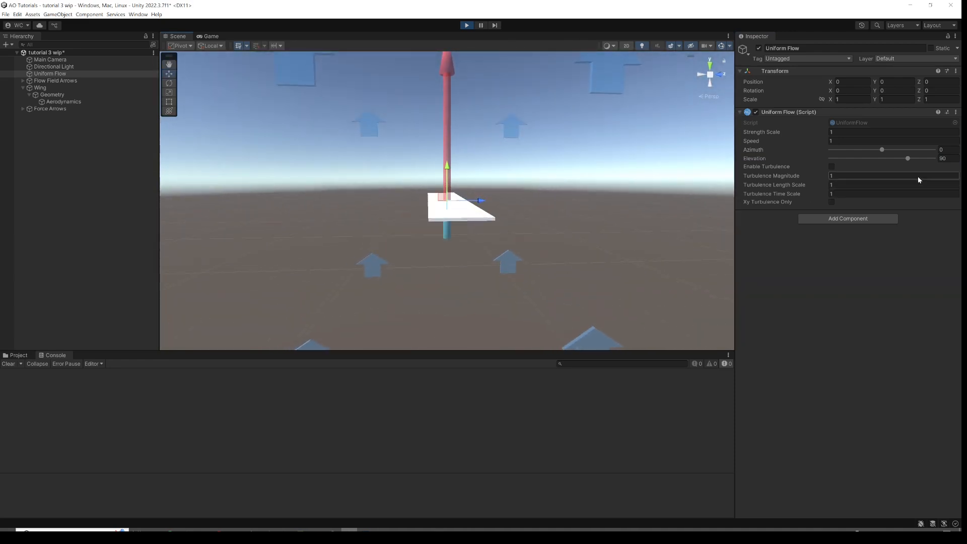
Scrub the flow Elevation up to about 151 degrees, then set it to 20.
left_click_drag(910, 160, 929, 161)
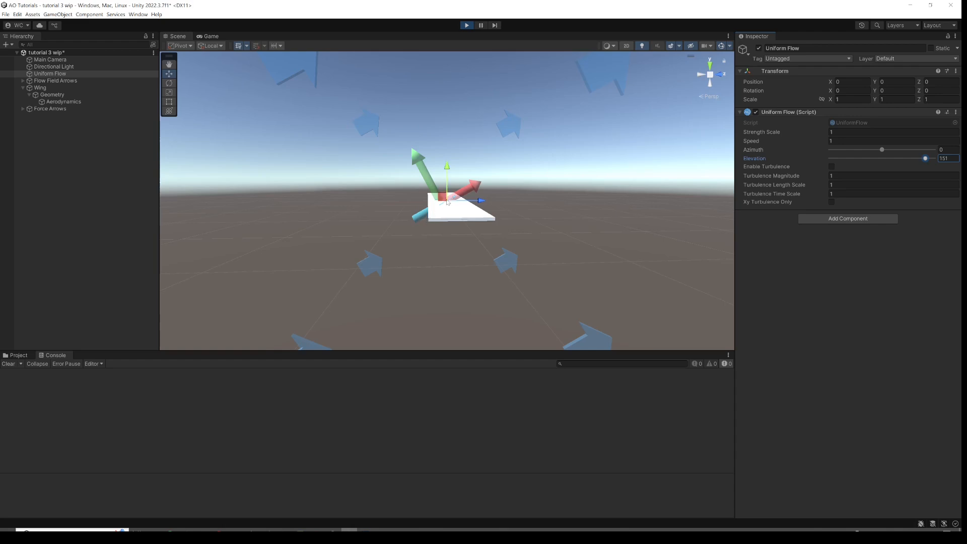
left_click_drag(925, 162, 860, 172)
type("0")
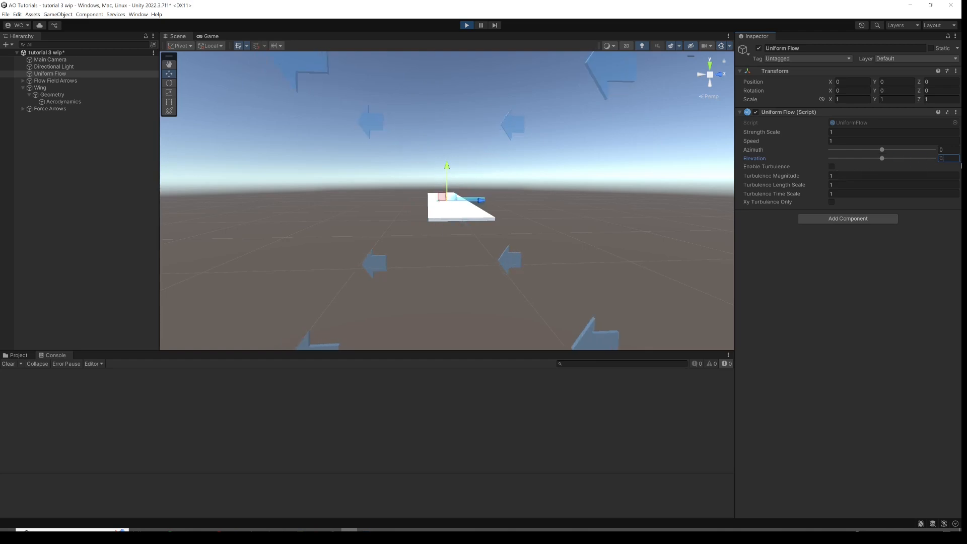
type("20")
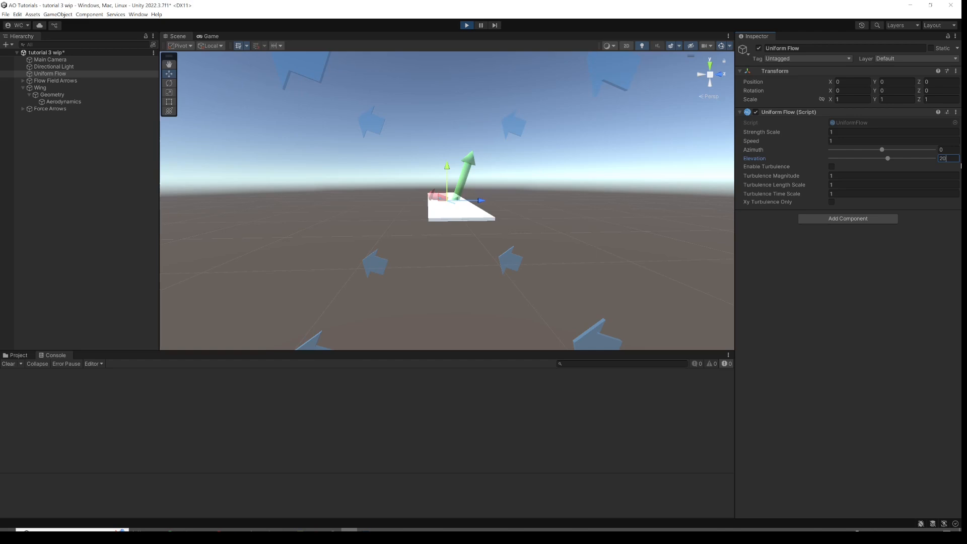
left_click_drag(593, 165, 483, 212, "alt")
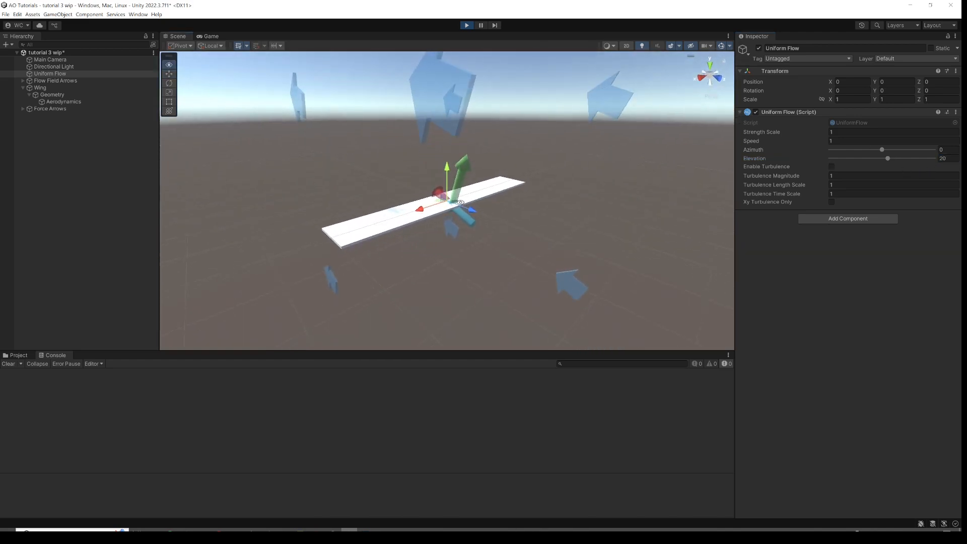
scroll(497, 218, "up", 3)
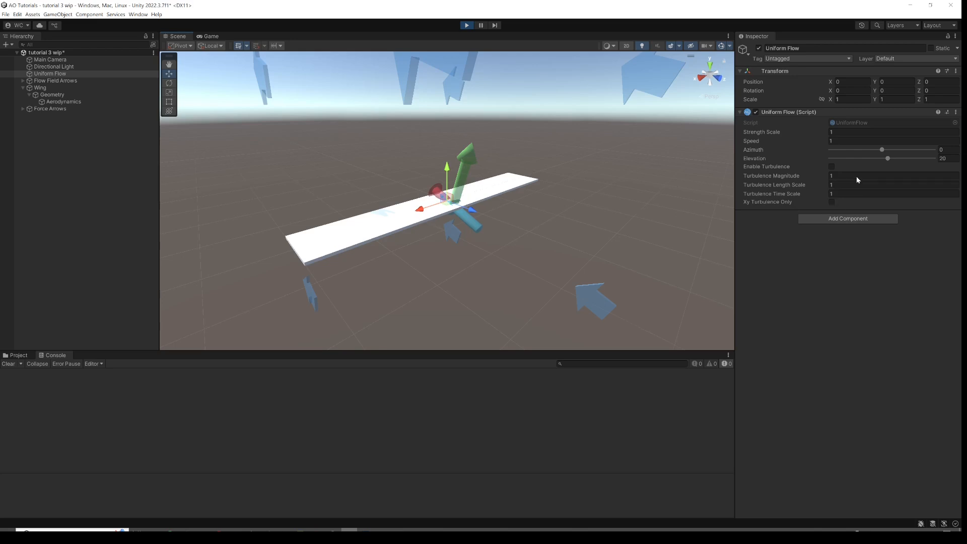
Scrub the flow Azimuth to about 108 degrees, then set it to 90.
left_click_drag(882, 149, 913, 150)
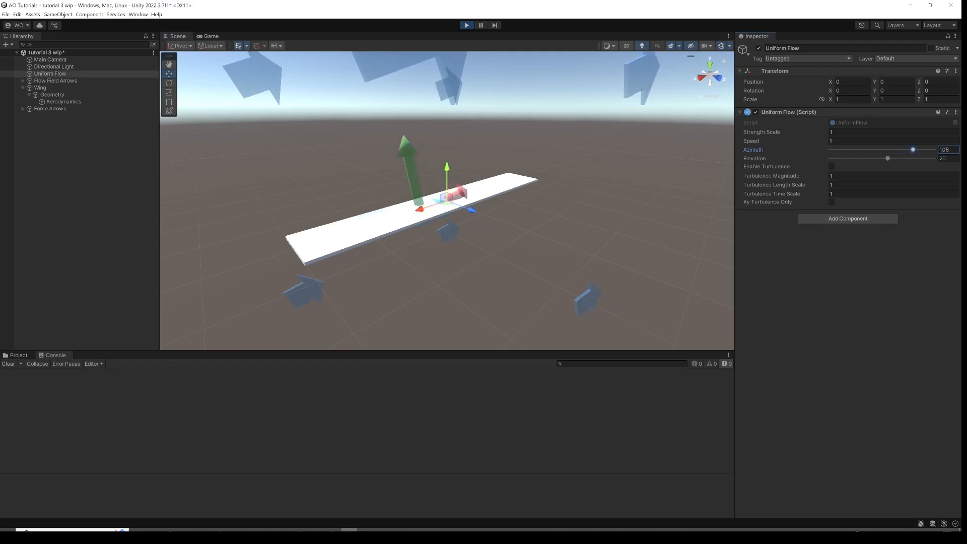
left_click(952, 151)
type("90")
left_click_drag(534, 206, 402, 167, "alt")
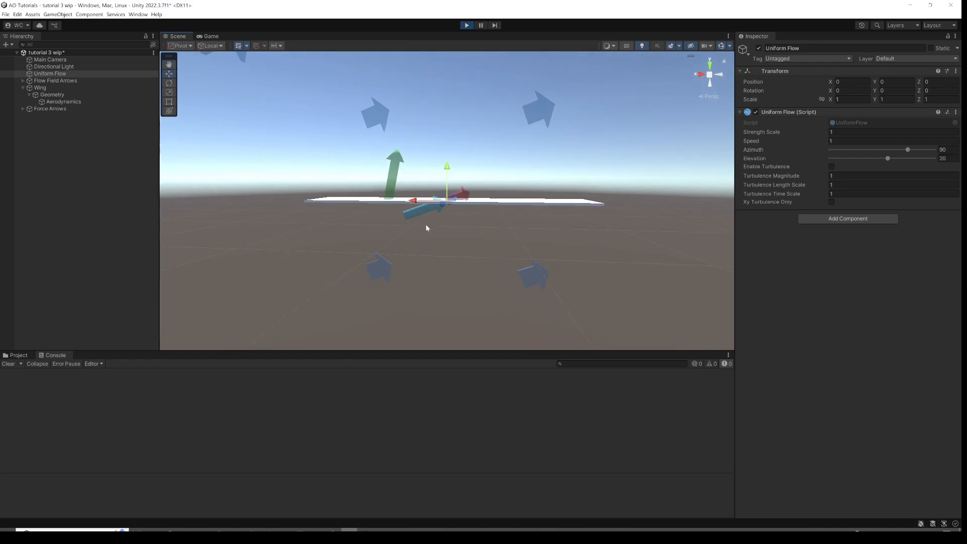
scroll(441, 216, "up", 3)
left_click_drag(440, 214, 331, 221, "alt")
left_click_drag(408, 233, 363, 171, "alt")
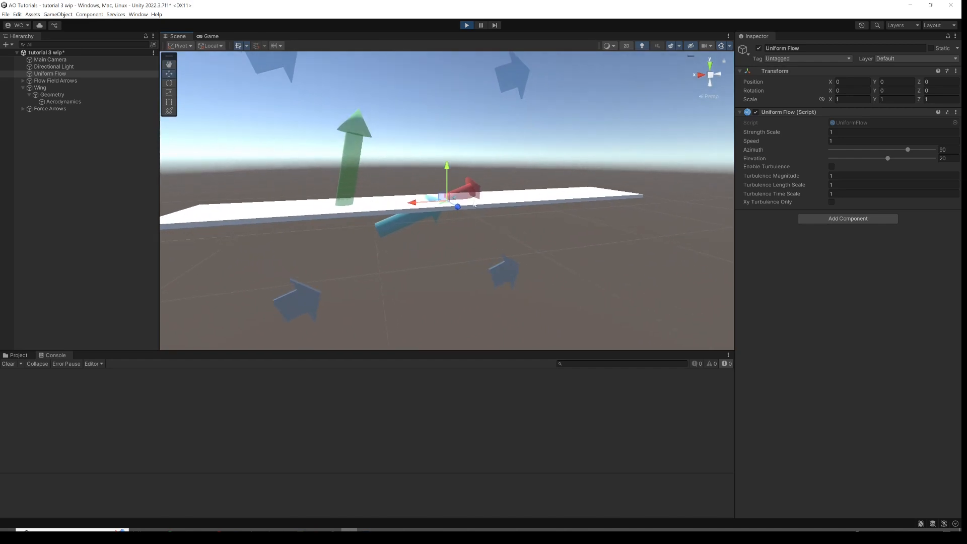
left_click_drag(453, 212, 402, 268, "alt")
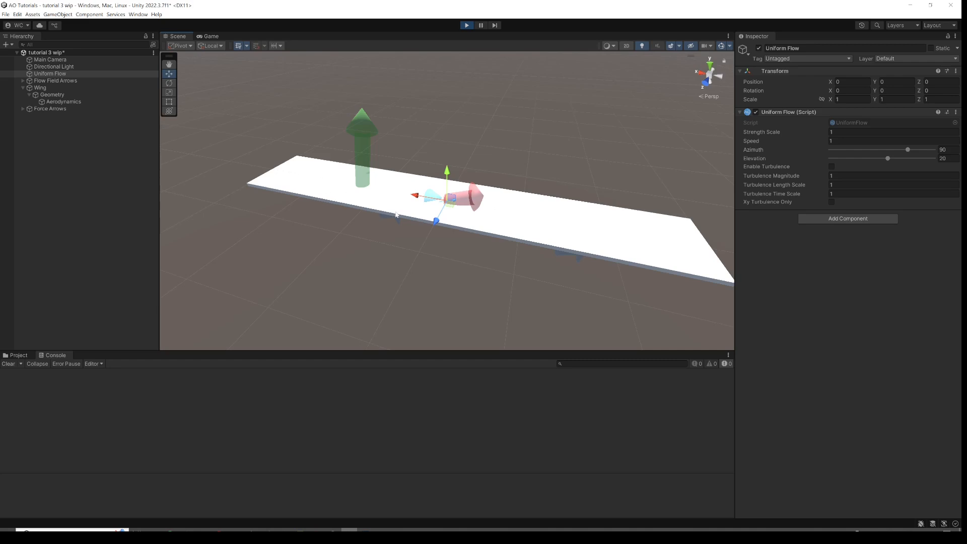
left_click_drag(421, 256, 407, 199, "alt")
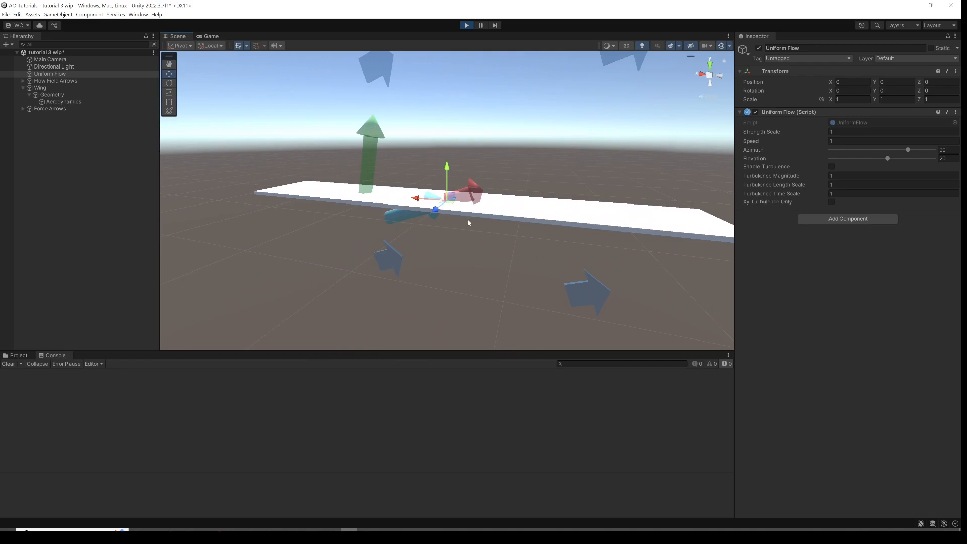
left_click_drag(402, 211, 446, 222, "alt")
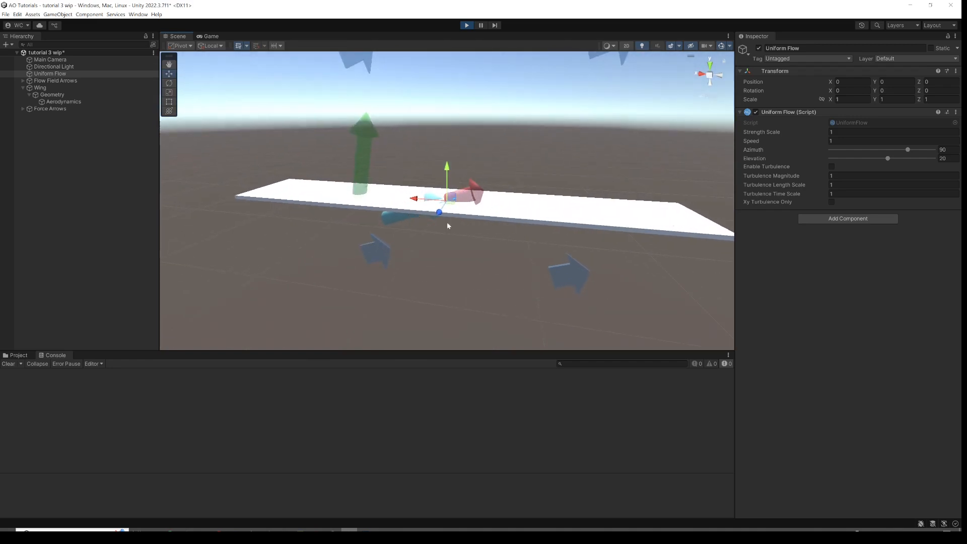
Scrub the flow Azimuth down to about 9, then set it to 0.
left_click_drag(908, 152, 884, 151)
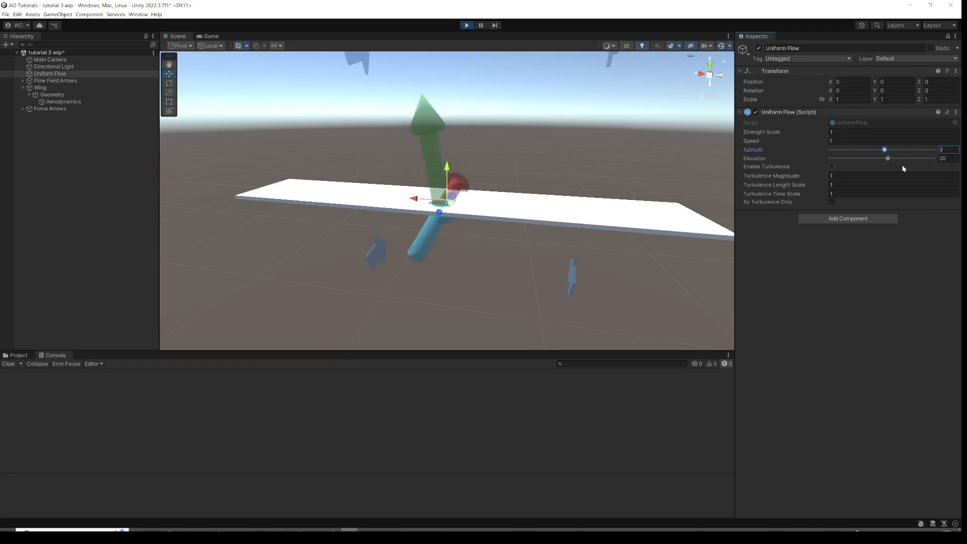
left_click_drag(515, 202, 655, 207, "alt")
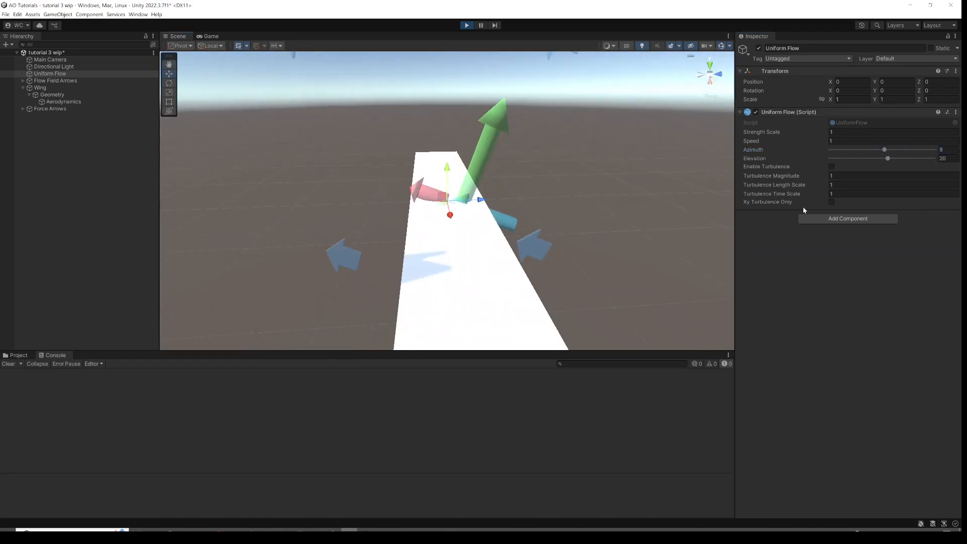
left_click(948, 151)
type("0")
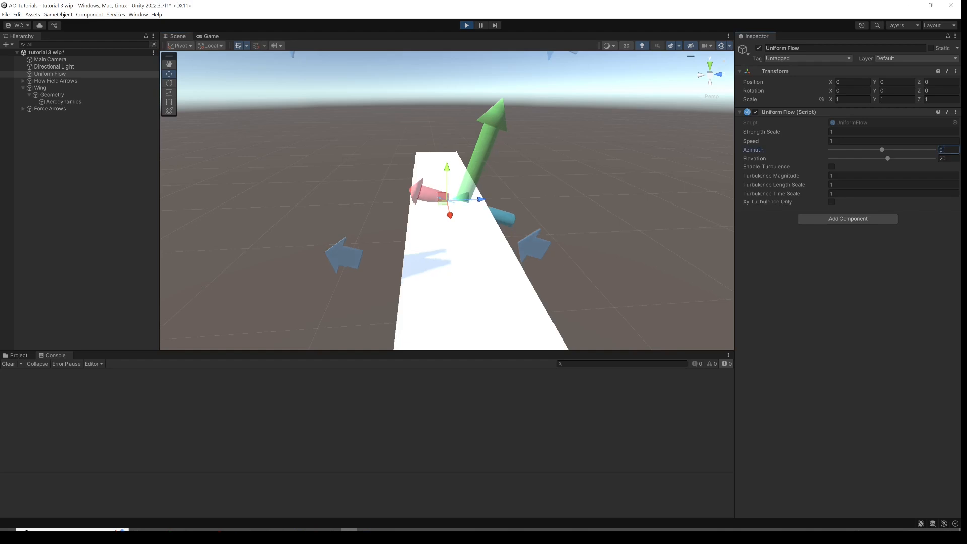
Orbit and zoom around the wing to inspect the flow and force arrows.
scroll(482, 225, "up", 5)
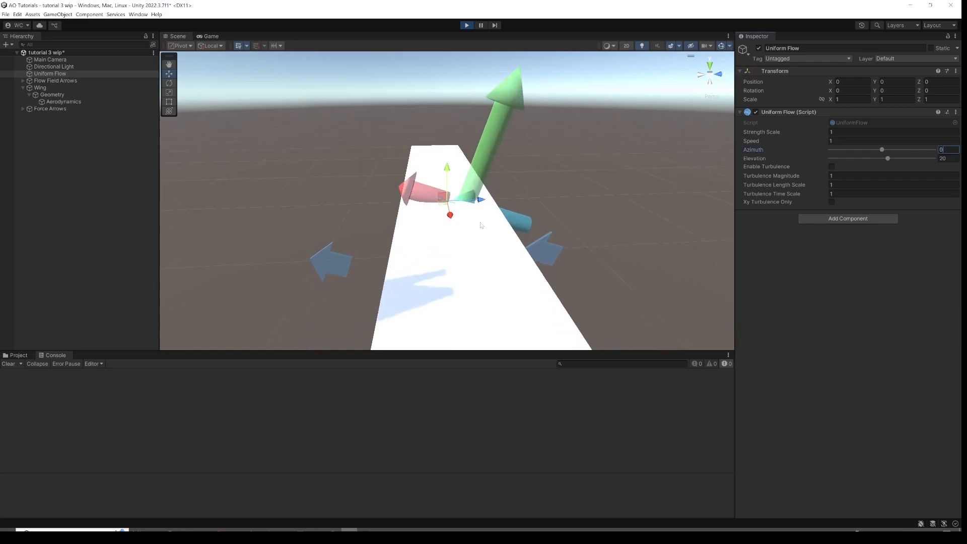
left_click_drag(491, 222, 419, 221, "alt")
scroll(484, 222, "down", 5)
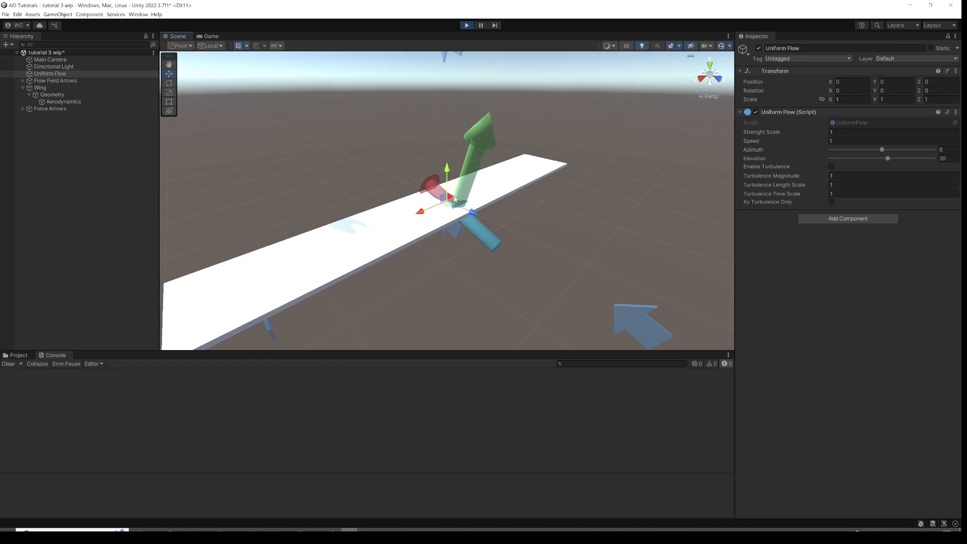
scroll(446, 227, "up", 1)
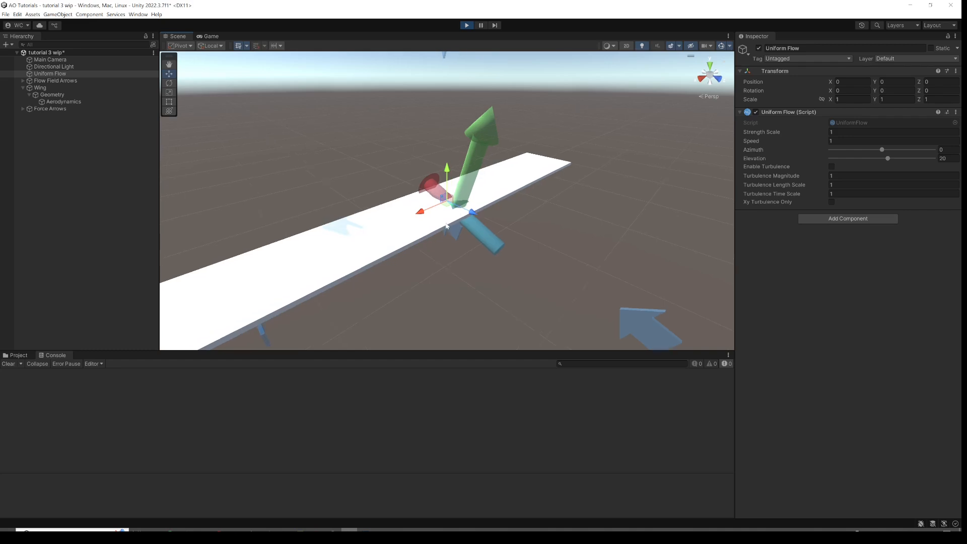
left_click_drag(446, 226, 438, 202, "alt")
scroll(476, 204, "up", 5)
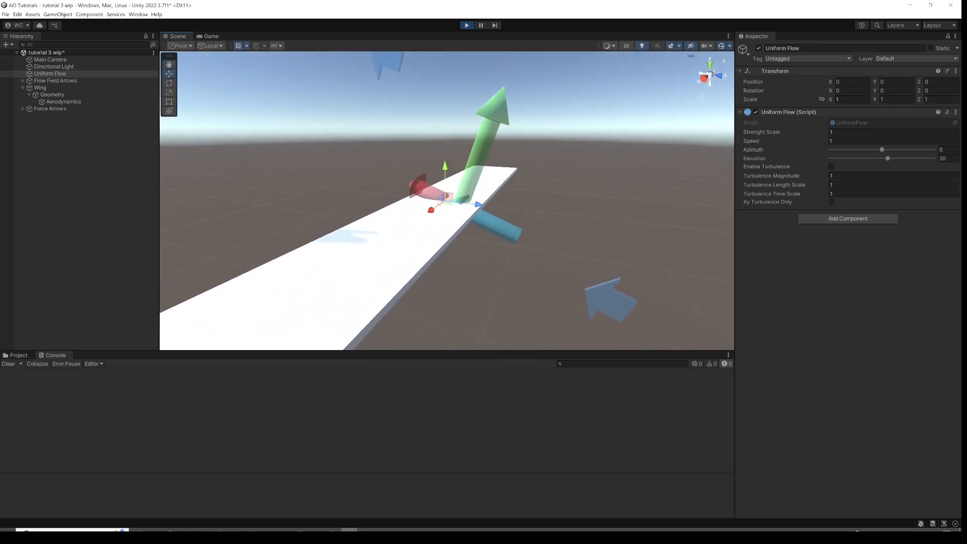
scroll(415, 223, "down", 5)
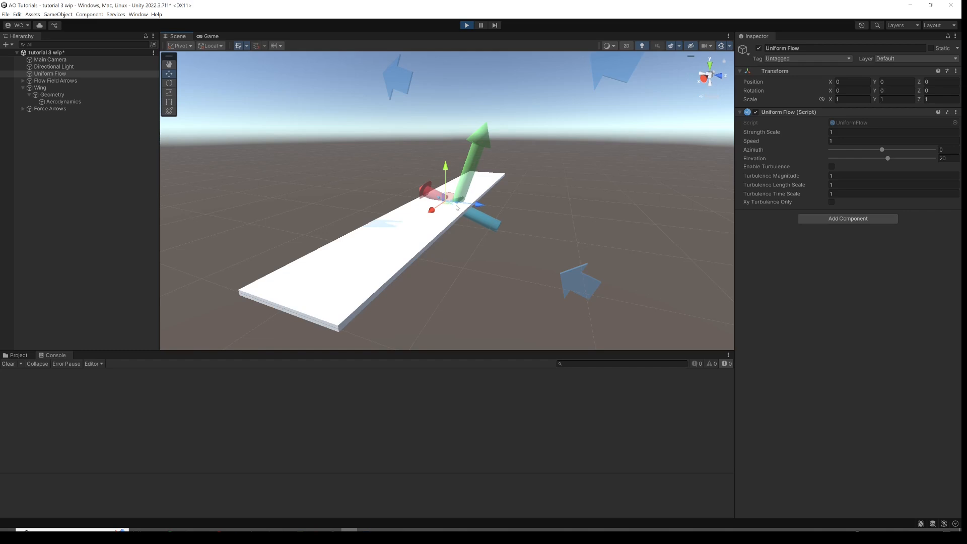
left_click_drag(458, 206, 406, 235, "alt")
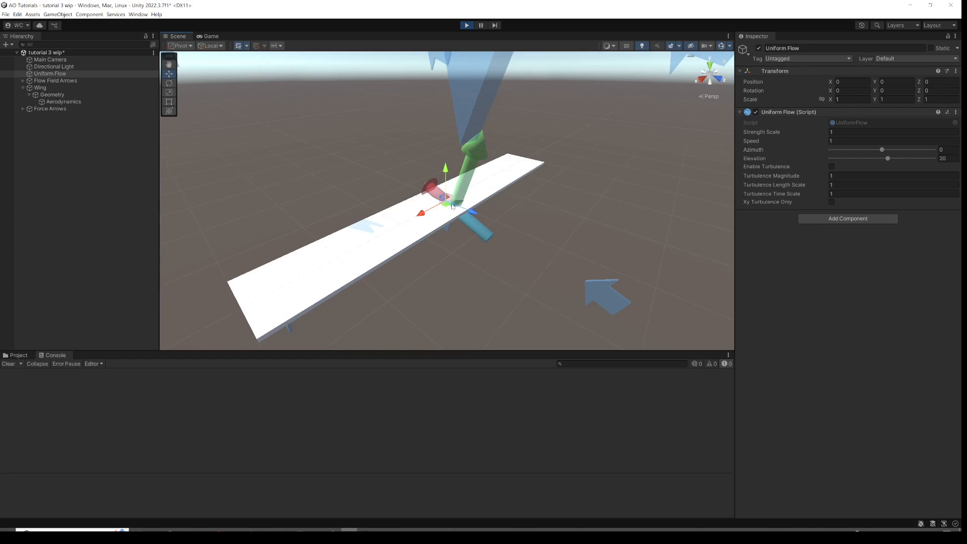
left_click_drag(451, 211, 487, 188, "alt")
scroll(453, 204, "up", 8)
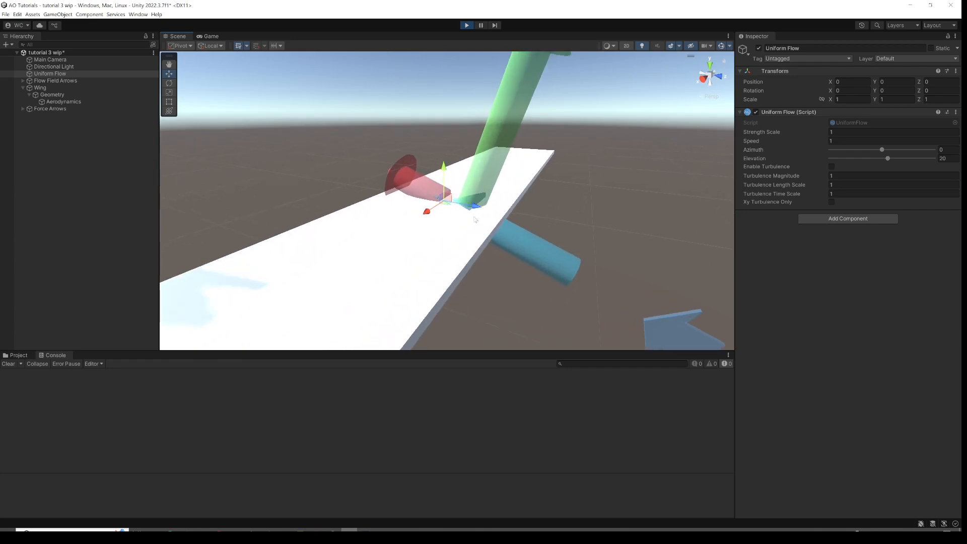
mouse_move(507, 242)
left_mouse_down("alt")
mouse_move(543, 190)
mouse_move(503, 246)
left_mouse_up("alt")
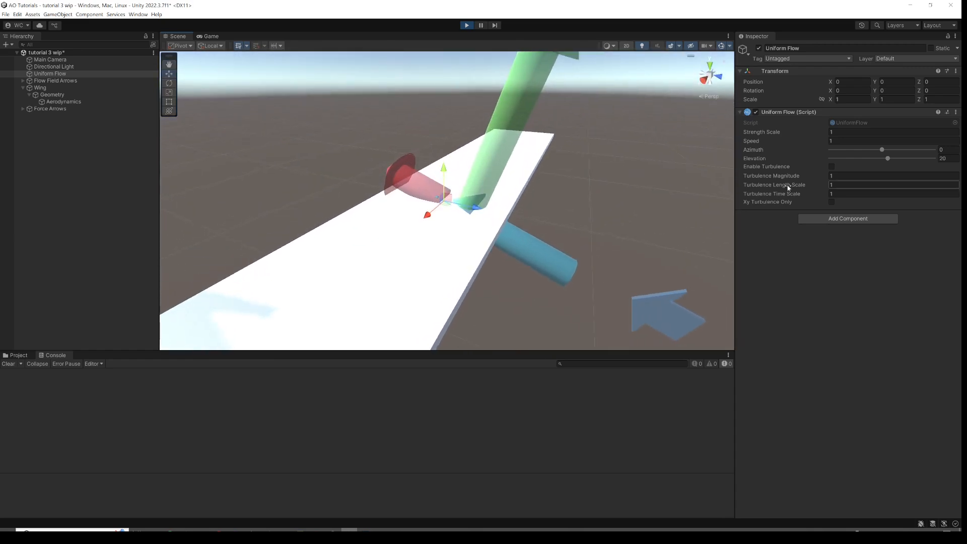
Set the flow Elevation to 10.
left_click(948, 159)
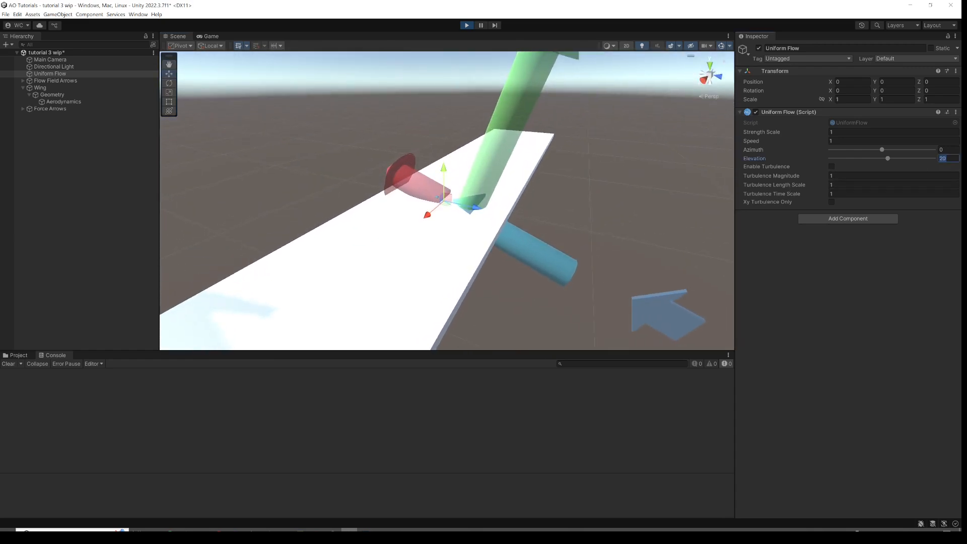
type("10")
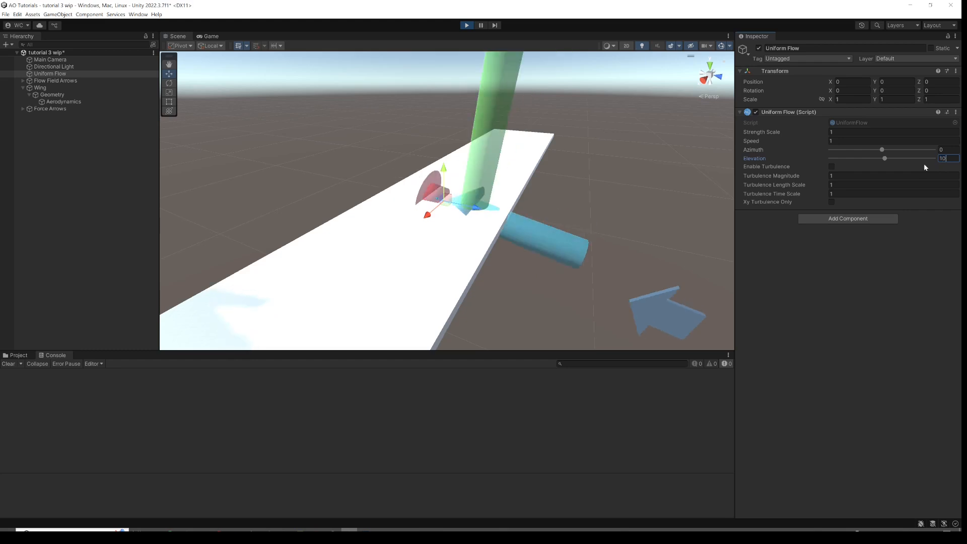
scroll(499, 219, "down", 3)
scroll(498, 219, "down", 1)
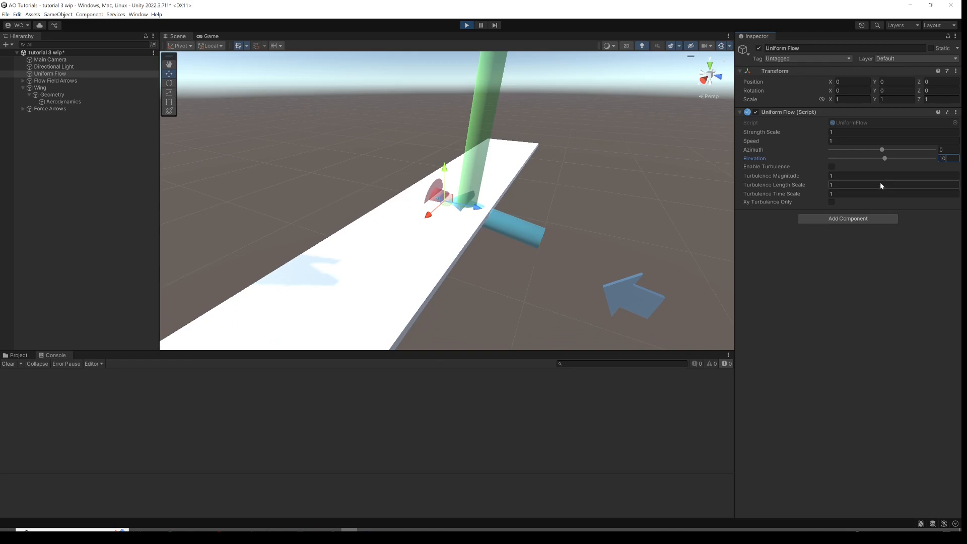
Scrub the flow Elevation to about 89 degrees, then further to about 159 degrees.
left_click_drag(887, 161, 909, 160)
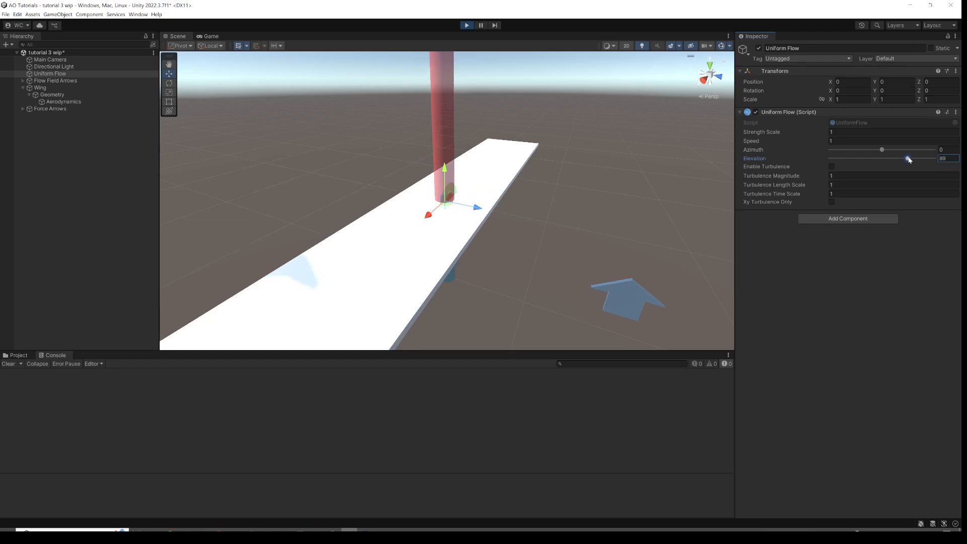
left_click_drag(515, 222, 504, 192, "alt")
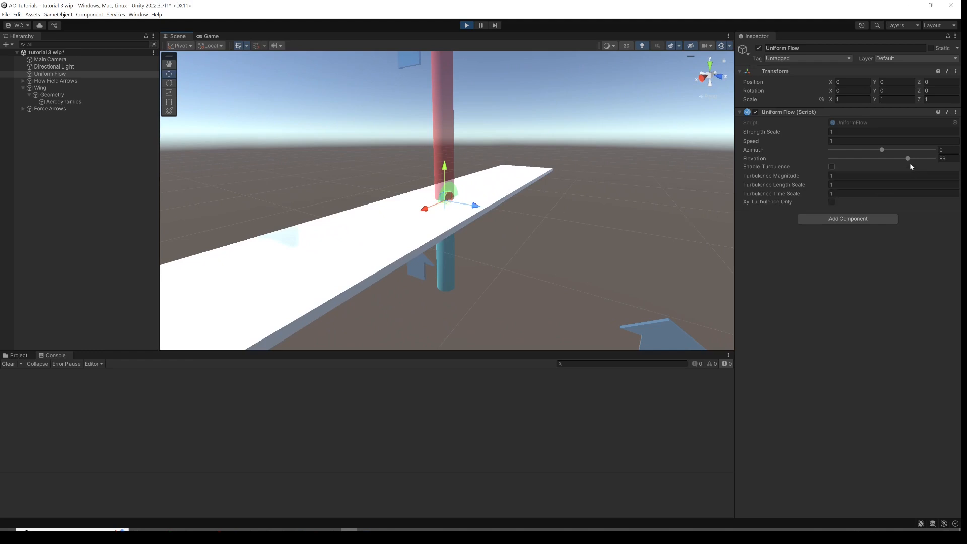
left_click(908, 159)
left_click_drag(914, 159, 930, 159)
left_click_drag(554, 185, 464, 199, "alt")
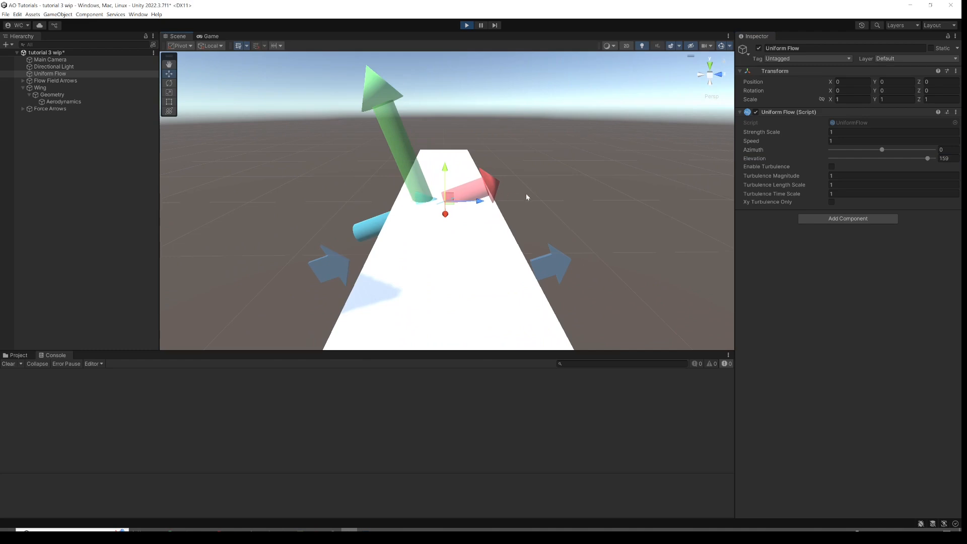
left_click_drag(584, 190, 486, 213, "alt")
scroll(487, 213, "down", 3)
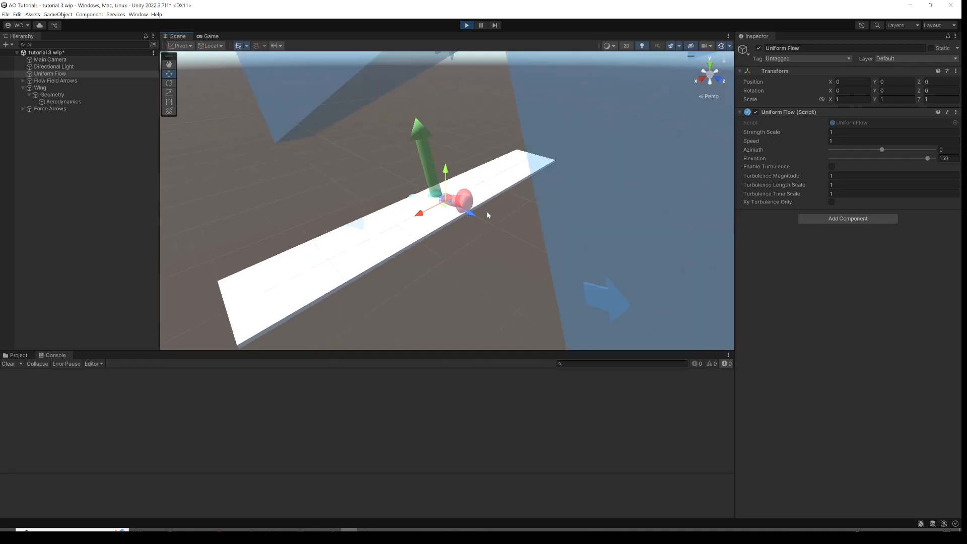
scroll(468, 245, "up", 1)
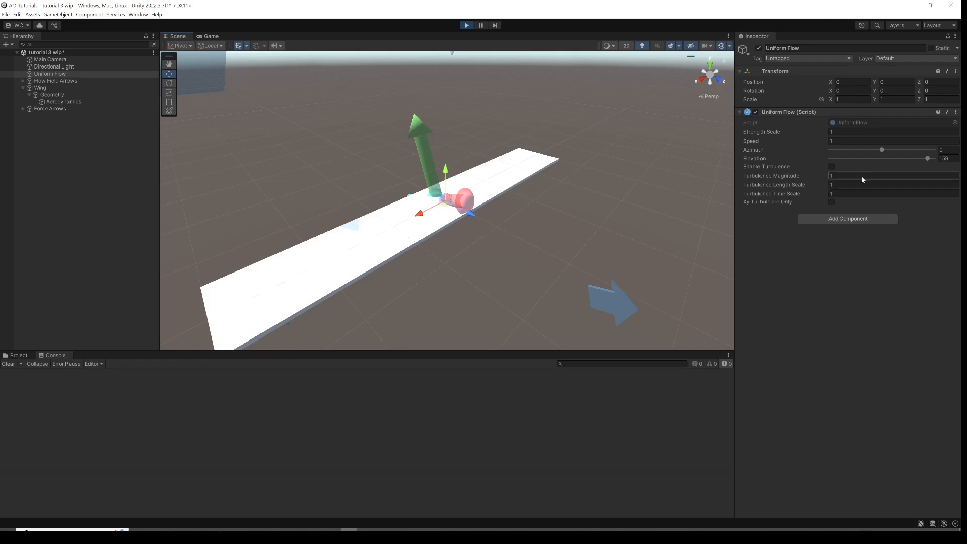
Set the flow Elevation back to 20 and scrub the Azimuth to about 95 degrees.
left_click(940, 158)
type("20")
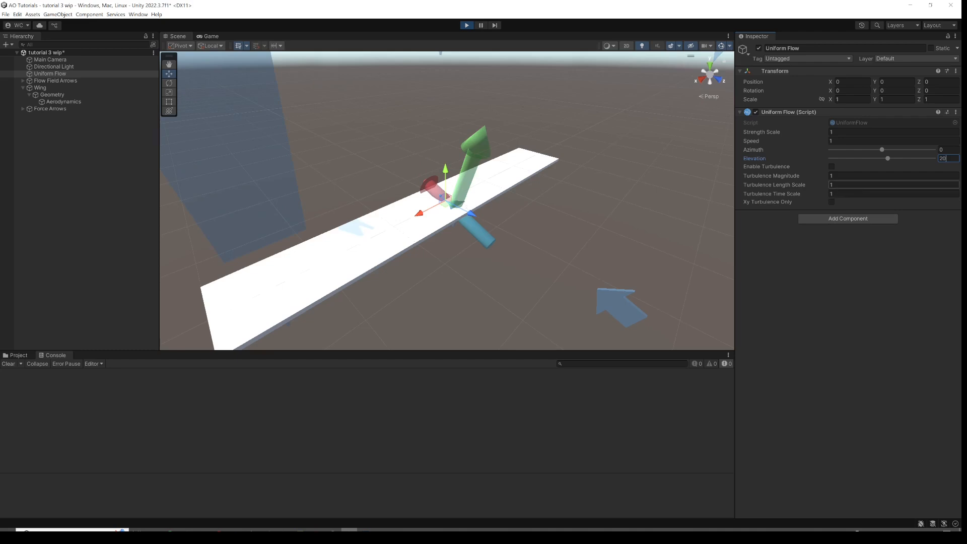
left_click_drag(883, 151, 910, 147)
left_click_drag(501, 185, 237, 187, "alt")
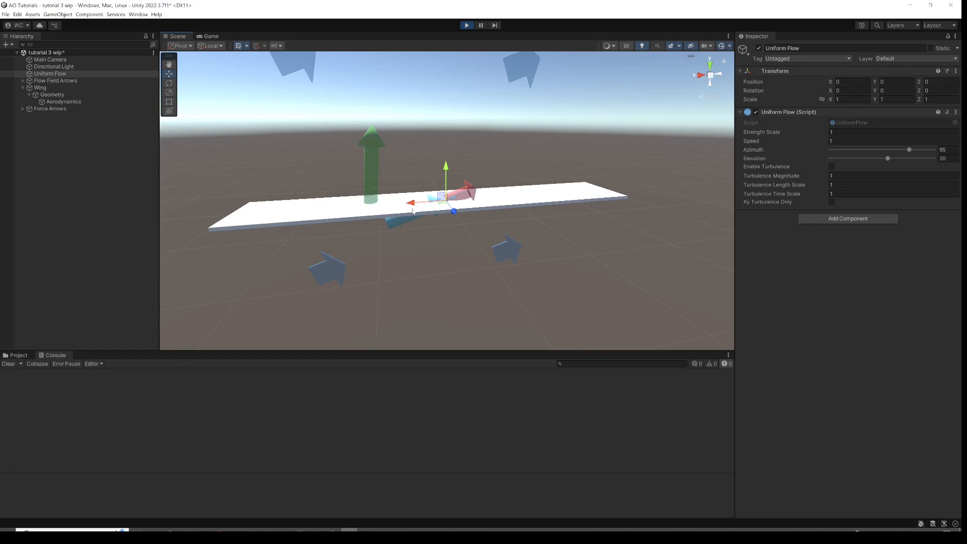
Exit Play mode.
left_click_drag(668, 187, 573, 228, "alt")
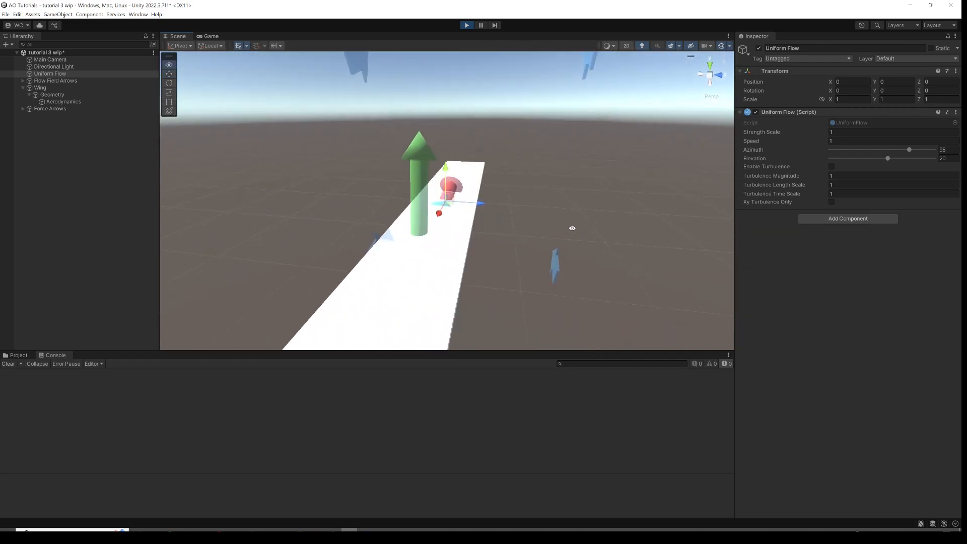
left_click(466, 26)
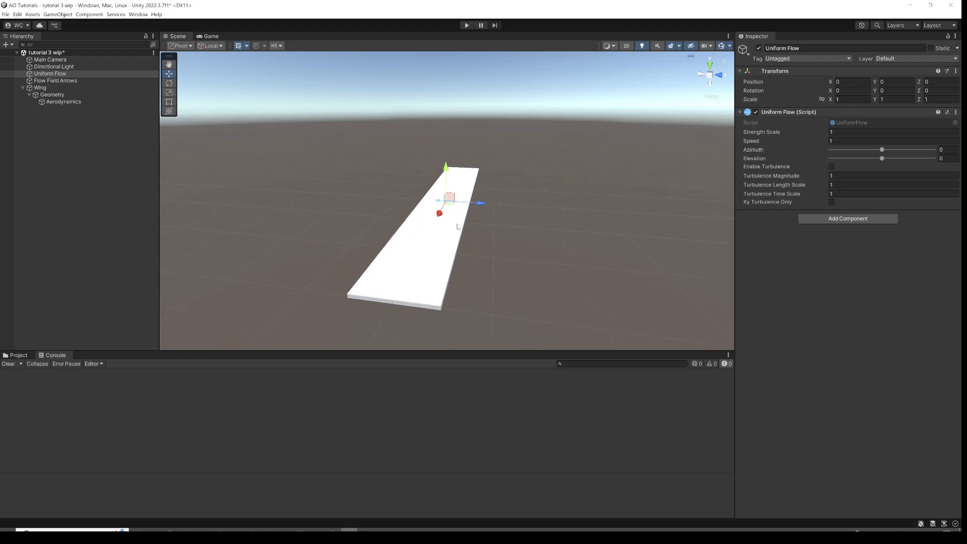
Add a Control Surface component to the wing's Aerodynamics object.
left_click_drag(449, 239, 469, 240, "alt")
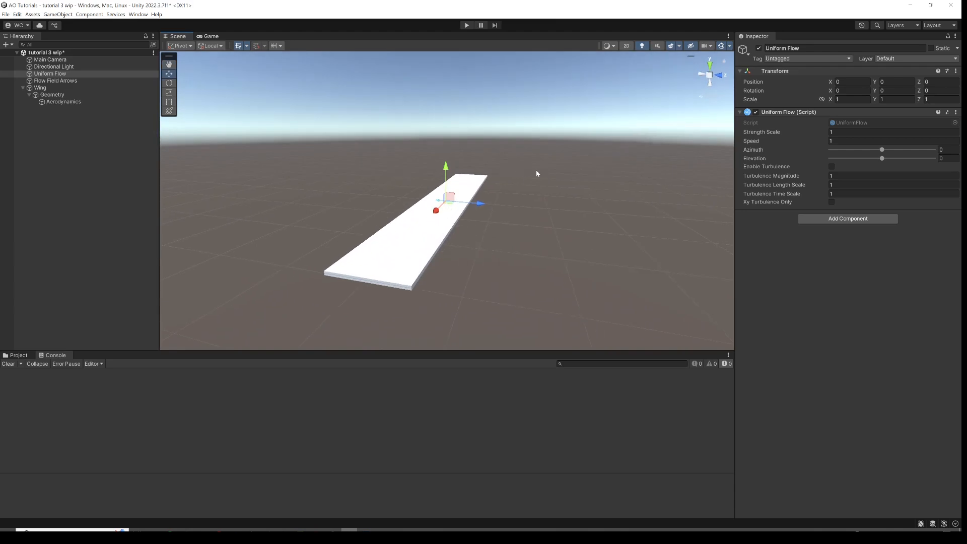
left_click_drag(430, 233, 445, 228, "alt")
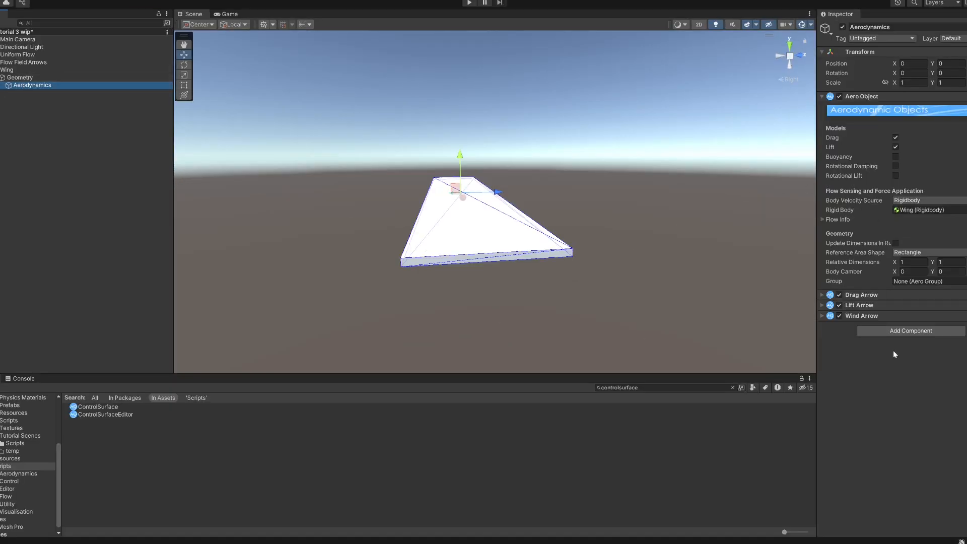
left_click(900, 331)
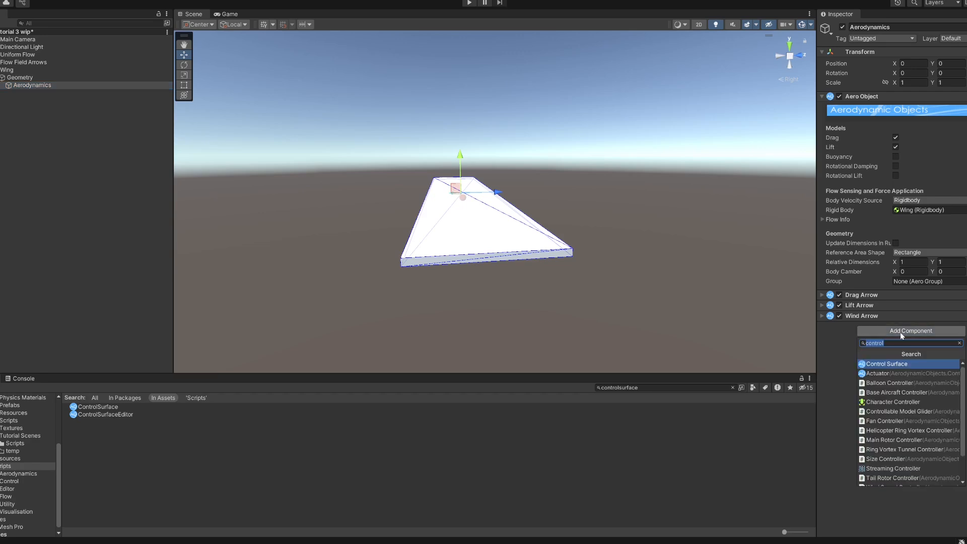
left_click(889, 365)
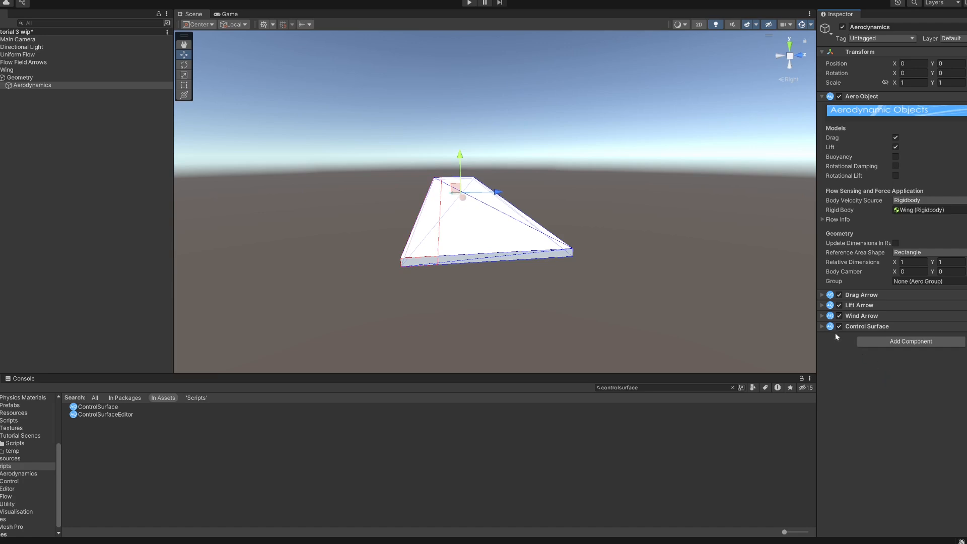
Expand the Control Surface component and nudge its Surface Chord Ratio slightly higher.
left_click(821, 327)
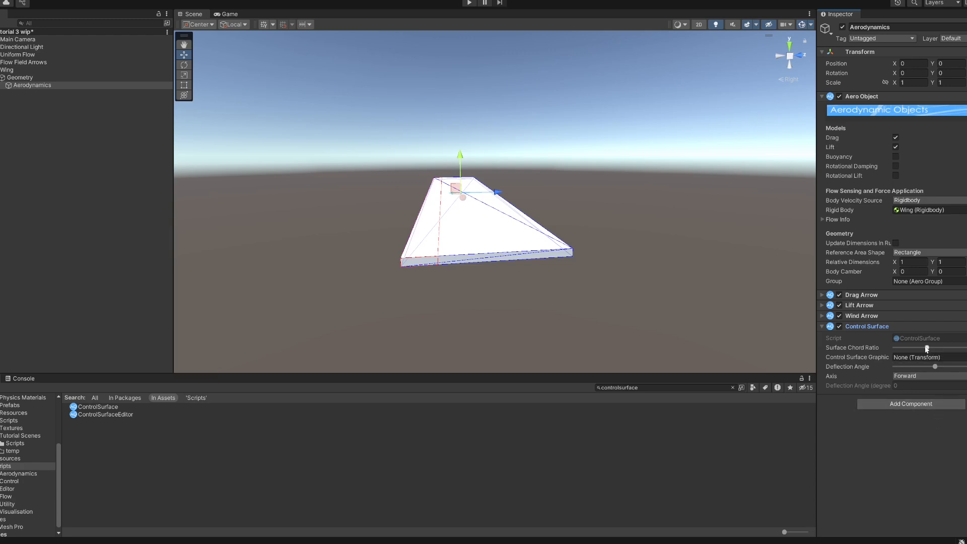
mouse_move(927, 349)
left_mouse_down()
mouse_move(903, 356)
mouse_move(964, 358)
mouse_move(933, 359)
left_mouse_up()
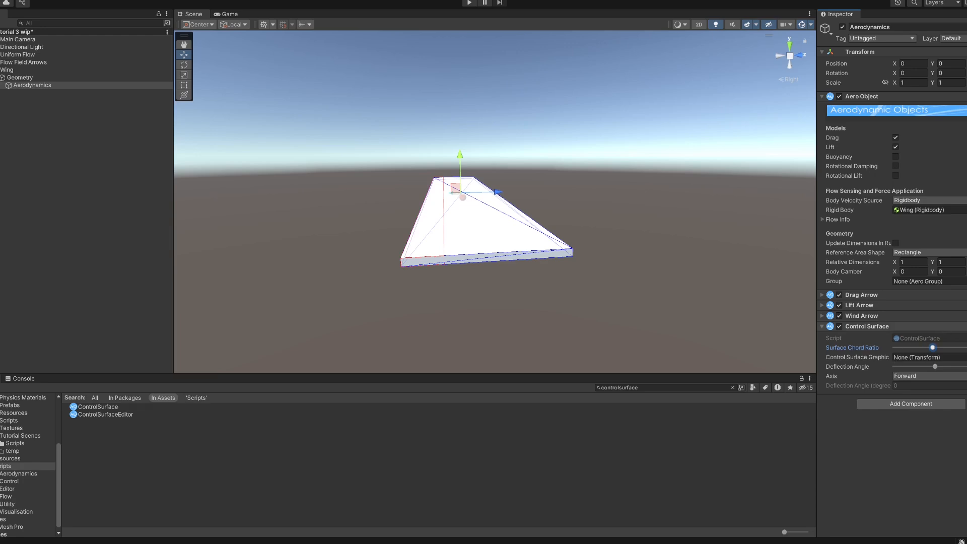
Create the control surface graphic for the Control Surface component.
left_click(966, 326)
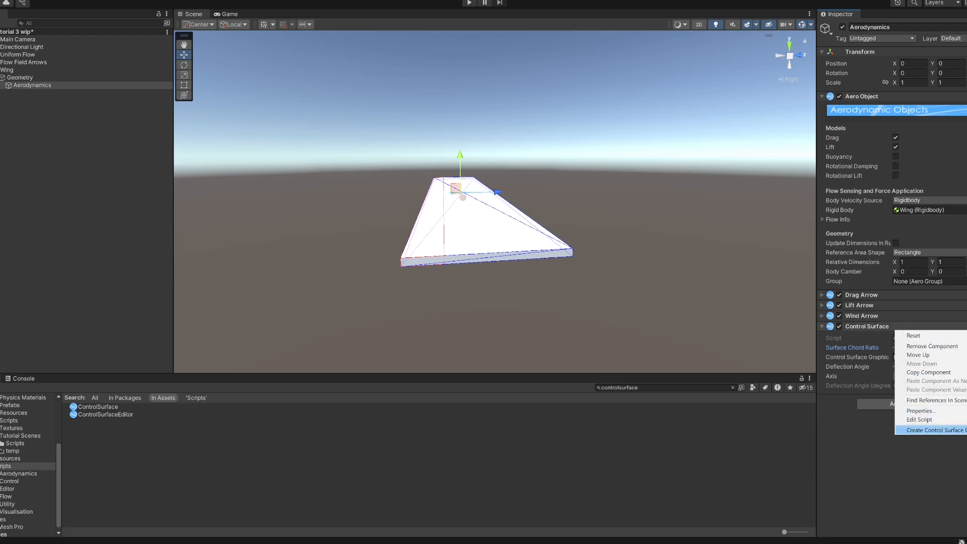
left_click(957, 430)
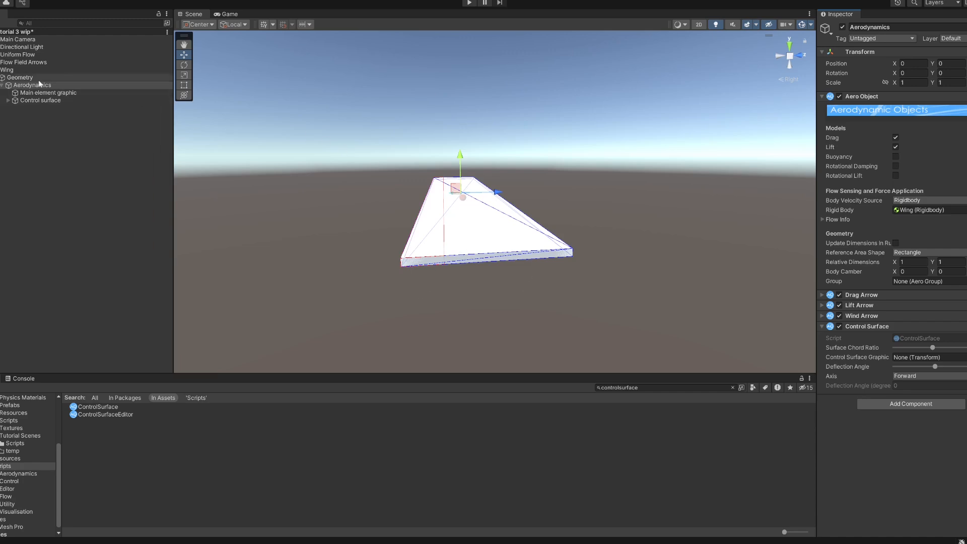
Disable the Mesh Renderer on the wing's Geometry object.
left_click(21, 78)
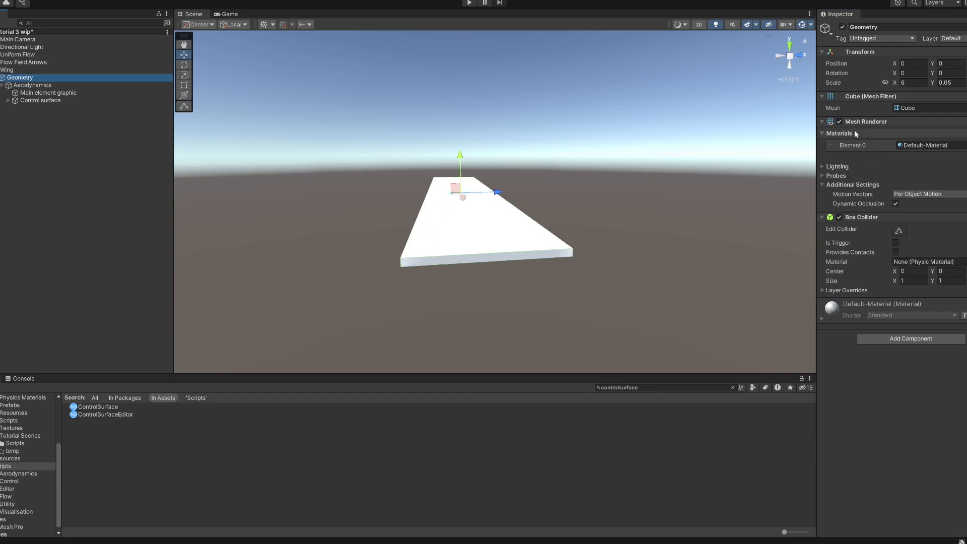
left_click(840, 122)
left_click(839, 122)
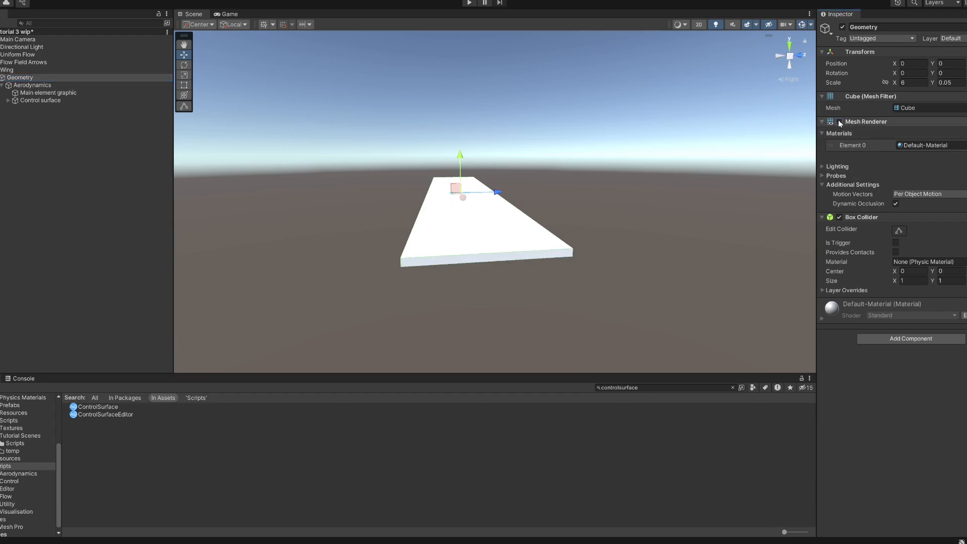
Inspect the Aerodynamics object and its new Main element graphic and Control surface children.
left_click(49, 84)
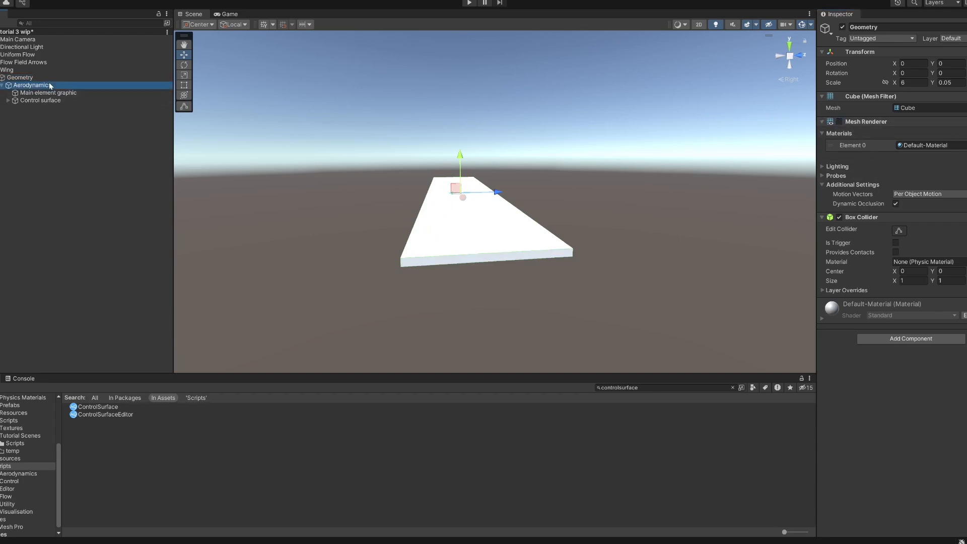
left_click(60, 94)
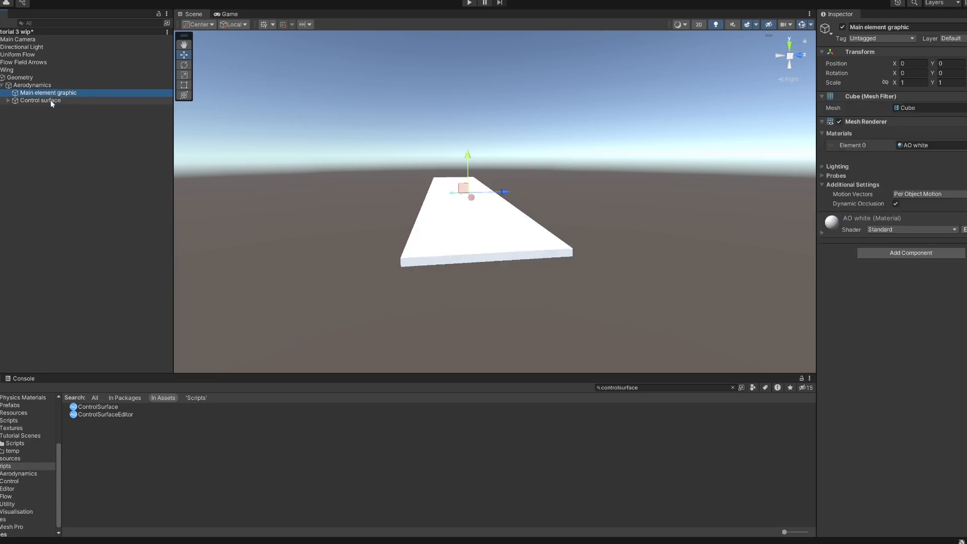
left_click(52, 101)
left_click(51, 94)
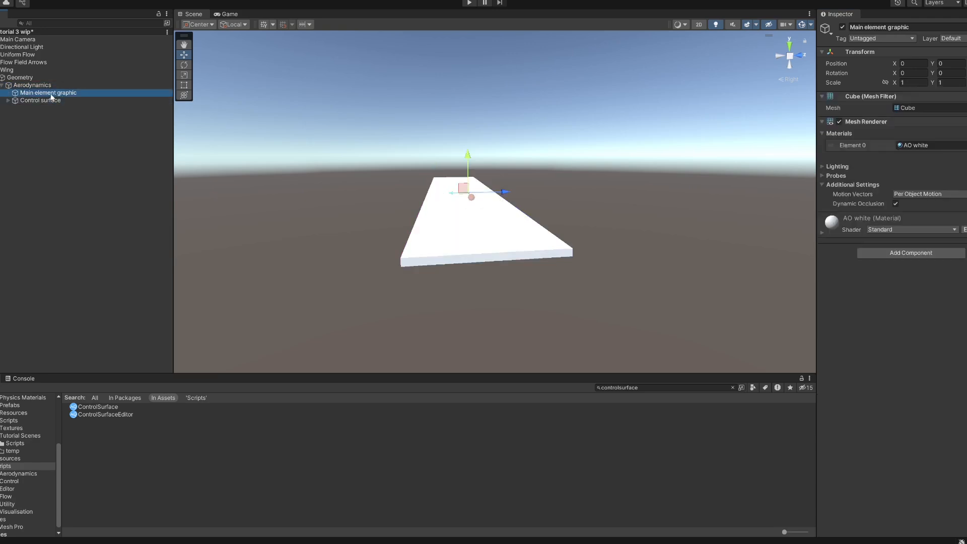
left_click(49, 86)
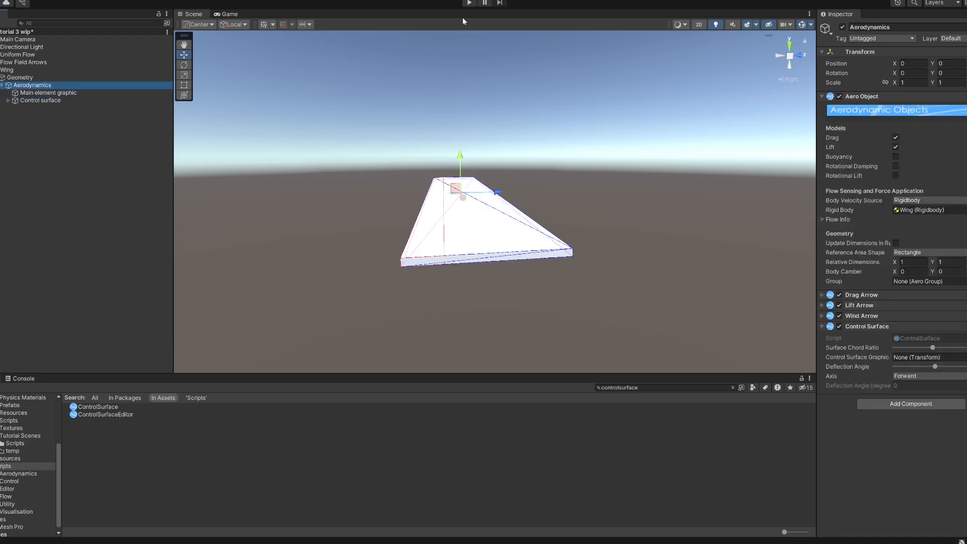
Enter Play mode and scrub the control surface Deflection Angle to about 21.8 degrees.
left_click(469, 3)
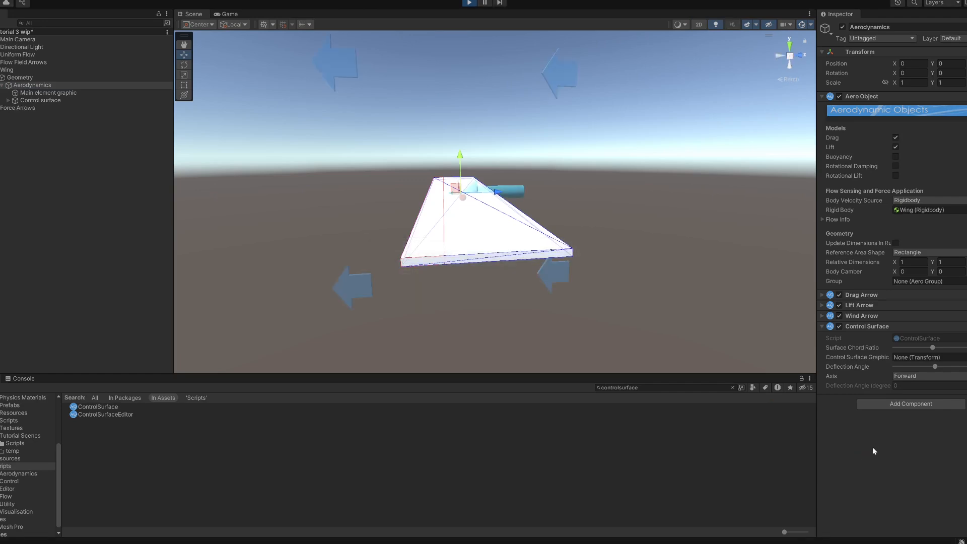
left_click_drag(546, 230, 520, 207, "alt")
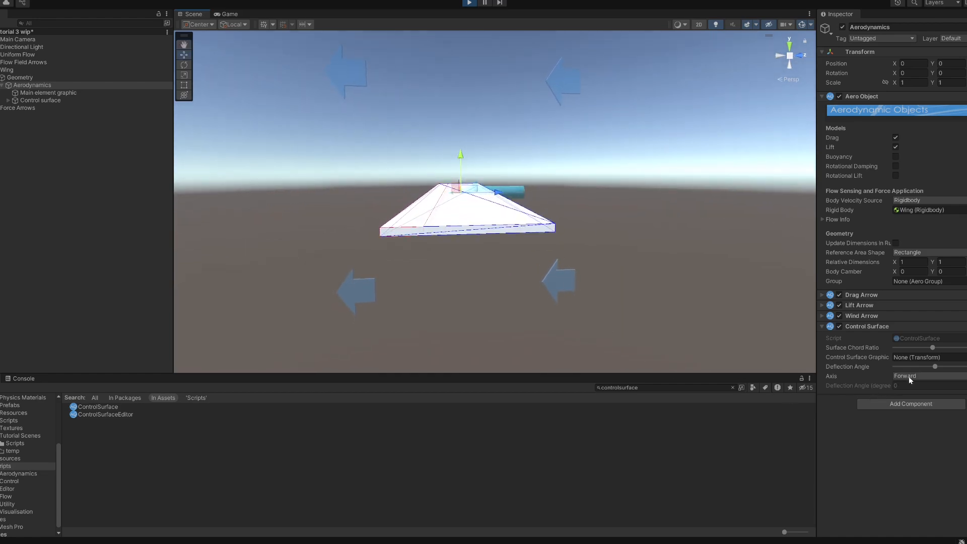
left_click_drag(935, 367, 945, 367)
left_click_drag(661, 242, 630, 226, "alt")
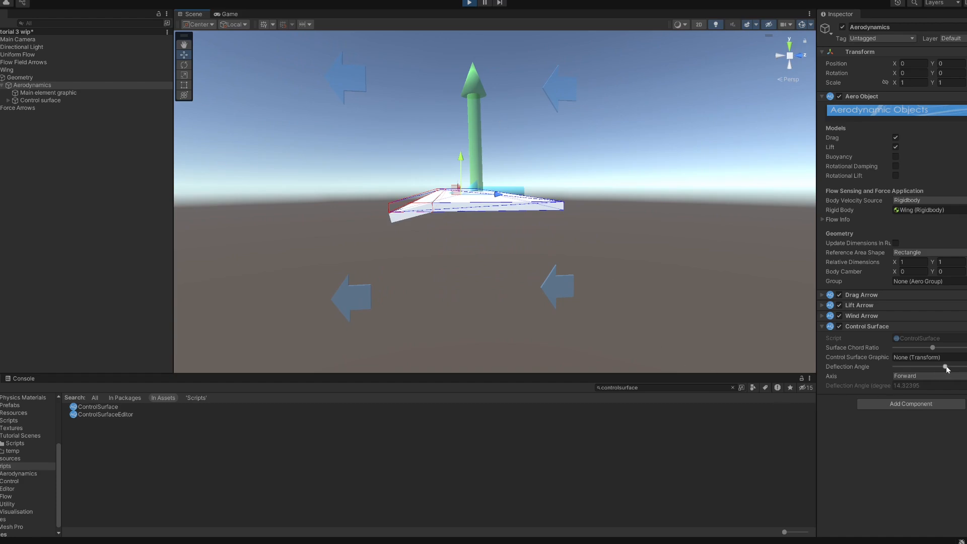
mouse_move(946, 366)
left_mouse_down()
mouse_move(918, 370)
mouse_move(953, 370)
left_mouse_up()
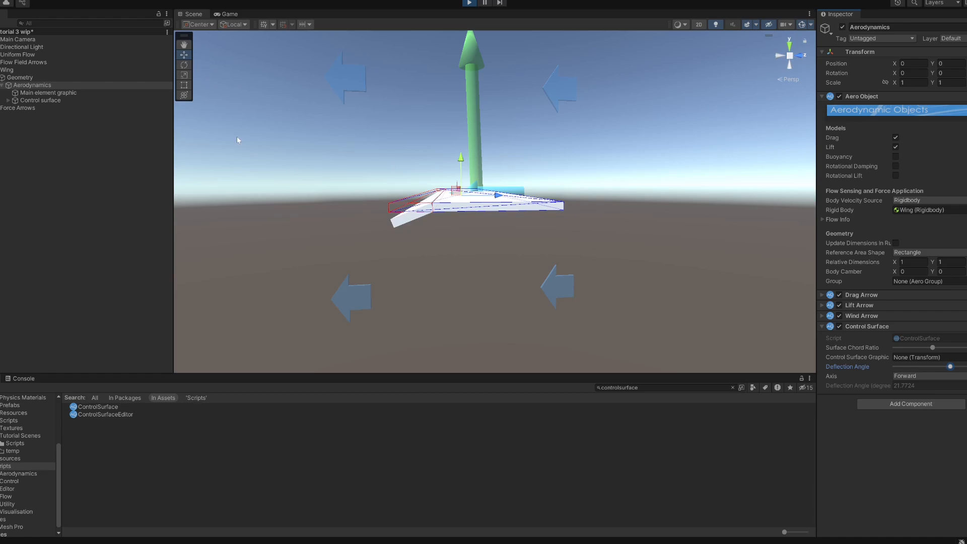
Raise the Uniform Flow Elevation slightly and orbit to view the wing's force arrows.
left_click(35, 56)
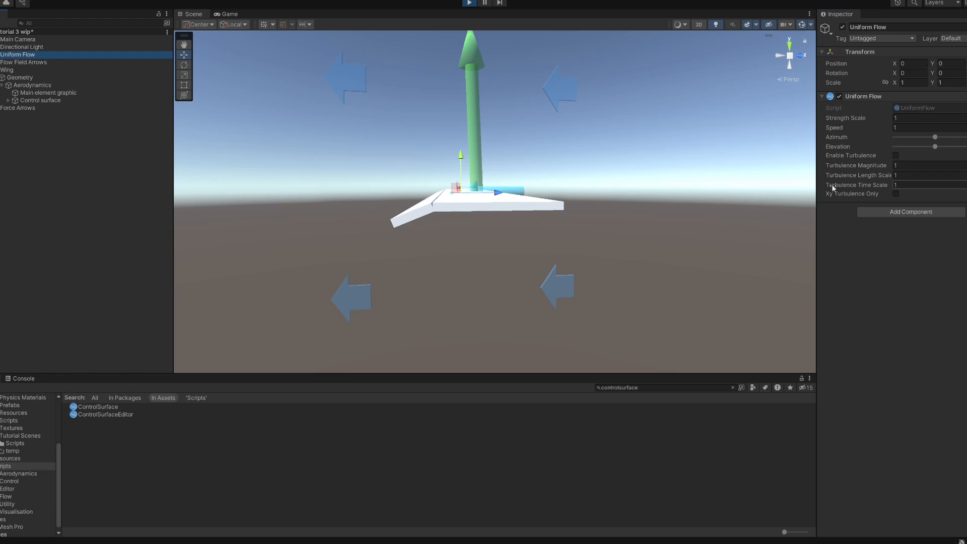
left_click(936, 147)
left_click_drag(936, 148, 937, 151)
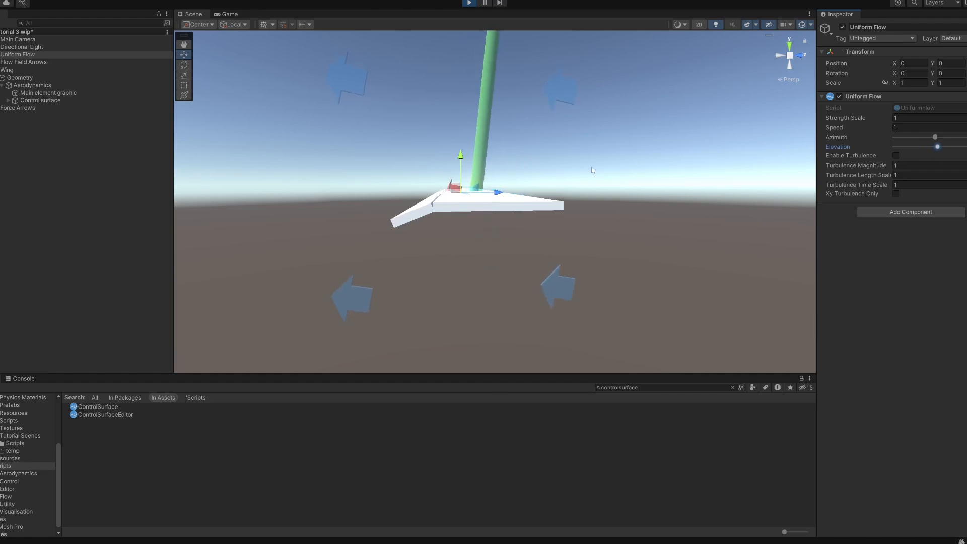
left_click_drag(433, 204, 401, 241, "alt")
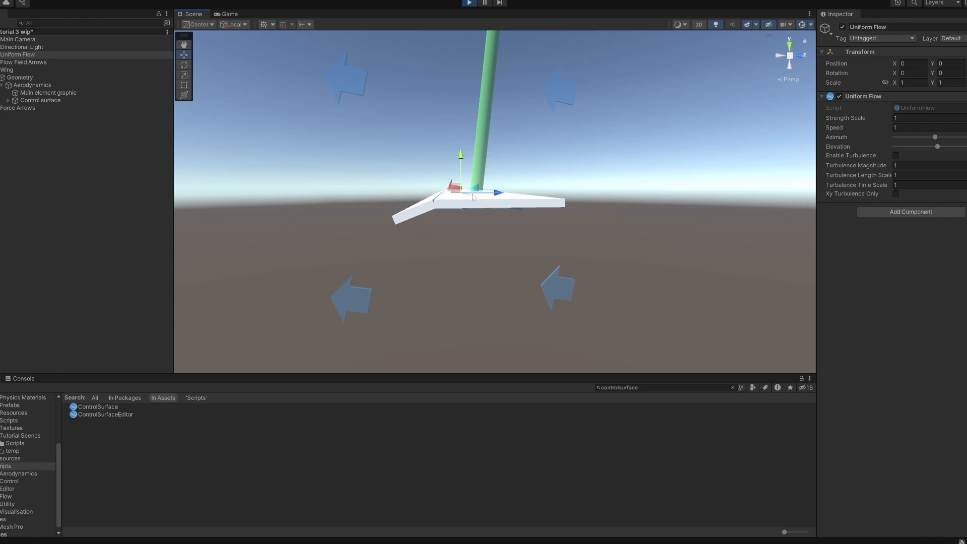
left_click_drag(479, 171, 447, 163, "alt")
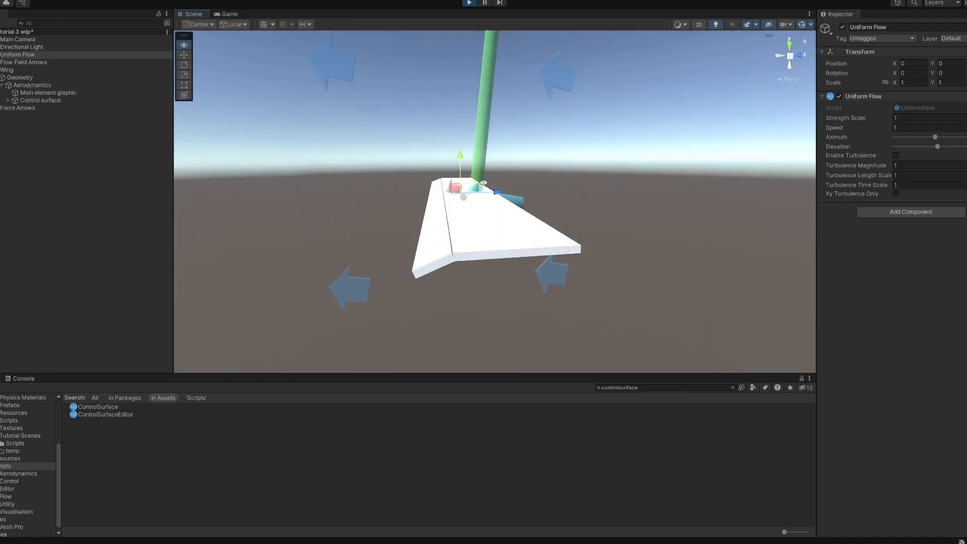